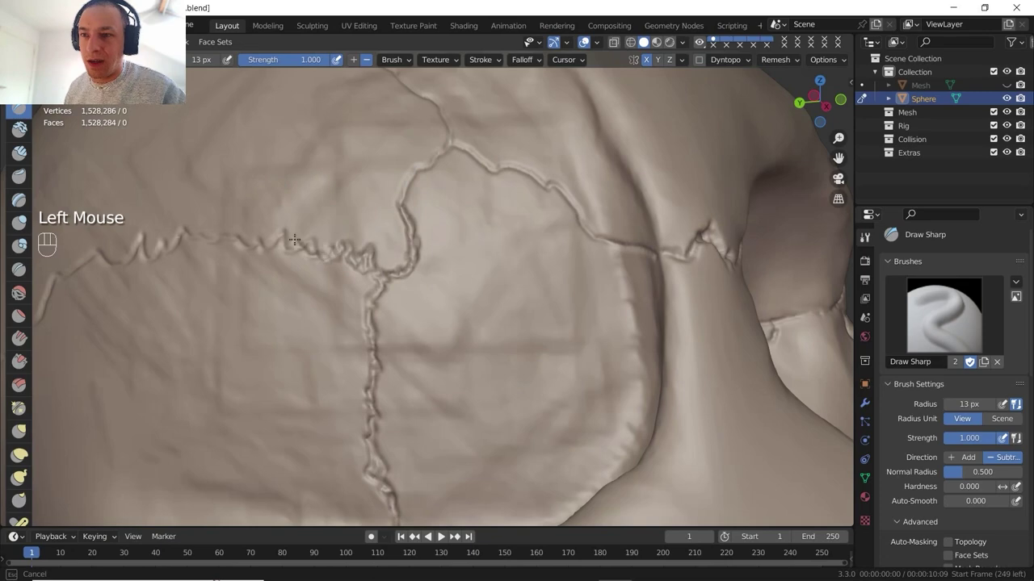
Step: Carve the zigzag suture along the side of the skull and around its back with the Draw Sharp brush at 13 px
{"action": "left_click_drag", "start_coordinate": [294, 240], "coordinate": [240, 243]}
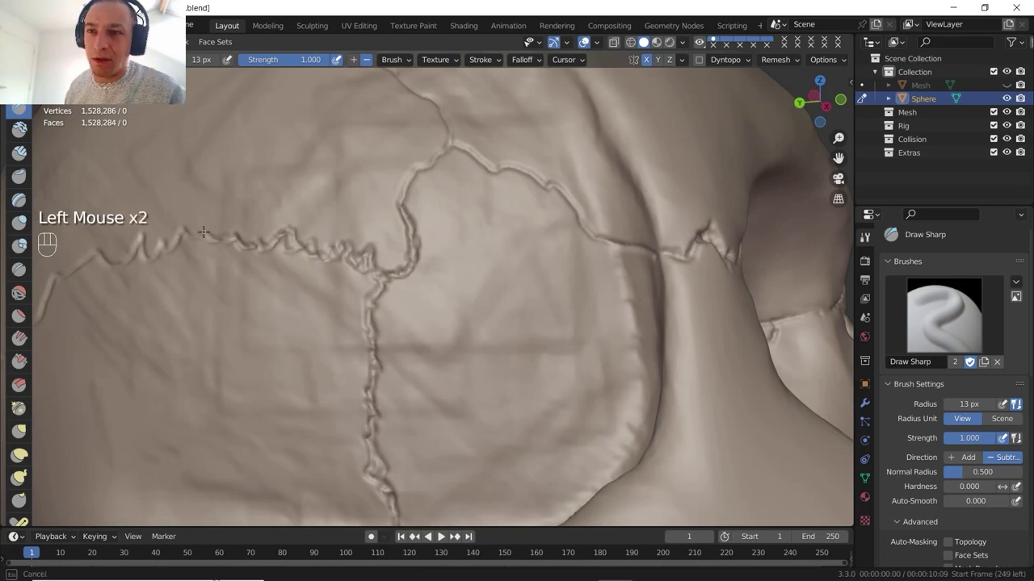
{"action": "left_click_drag", "start_coordinate": [178, 237], "coordinate": [180, 235]}
{"action": "scroll", "coordinate": [353, 253], "scroll_direction": "down", "scroll_amount": 2}
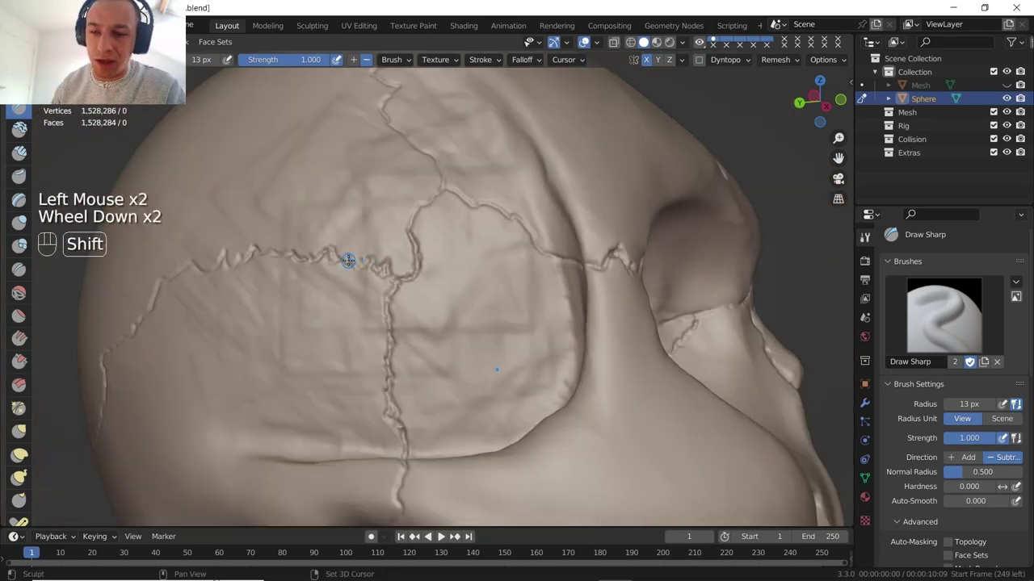
{"action": "middle_click_drag", "start_coordinate": [347, 261], "coordinate": [380, 254], "text": "shift"}
{"action": "middle_click_drag", "start_coordinate": [380, 254], "coordinate": [547, 239]}
{"action": "mouse_move", "coordinate": [383, 231]}
{"action": "left_mouse_down"}
{"action": "mouse_move", "coordinate": [373, 215]}
{"action": "mouse_move", "coordinate": [130, 432]}
{"action": "left_mouse_up"}
Step: Flatten the suture ridges on the back of the skull using the Scrape brush at a 47 px radius
{"action": "mouse_move", "coordinate": [206, 358]}
{"action": "middle_mouse_down", "text": "shift"}
{"action": "mouse_move", "coordinate": [272, 340]}
{"action": "mouse_move", "coordinate": [339, 295]}
{"action": "mouse_move", "coordinate": [455, 259]}
{"action": "mouse_move", "coordinate": [379, 309]}
{"action": "middle_mouse_up", "text": "shift"}
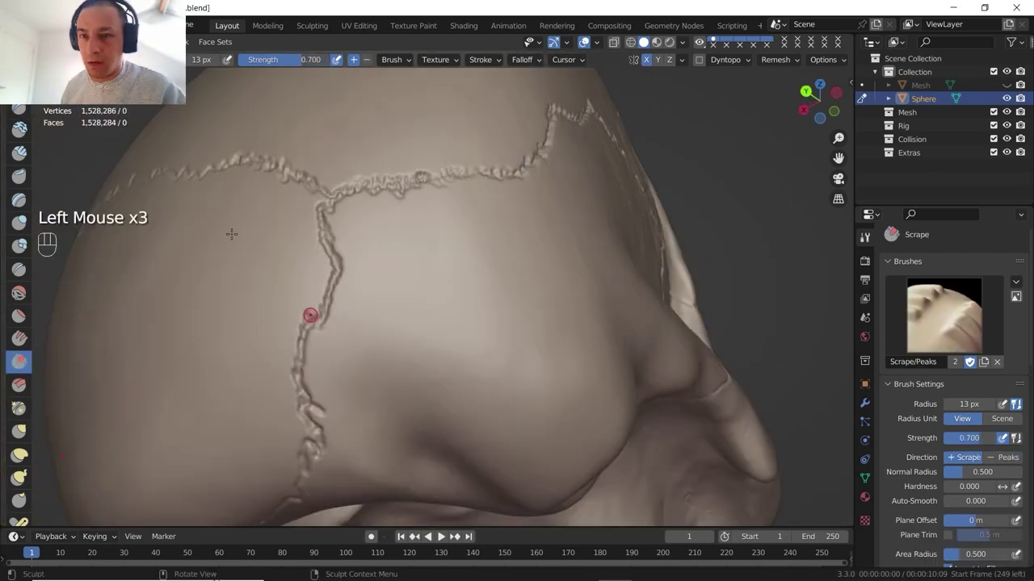
{"action": "key", "text": "f"}
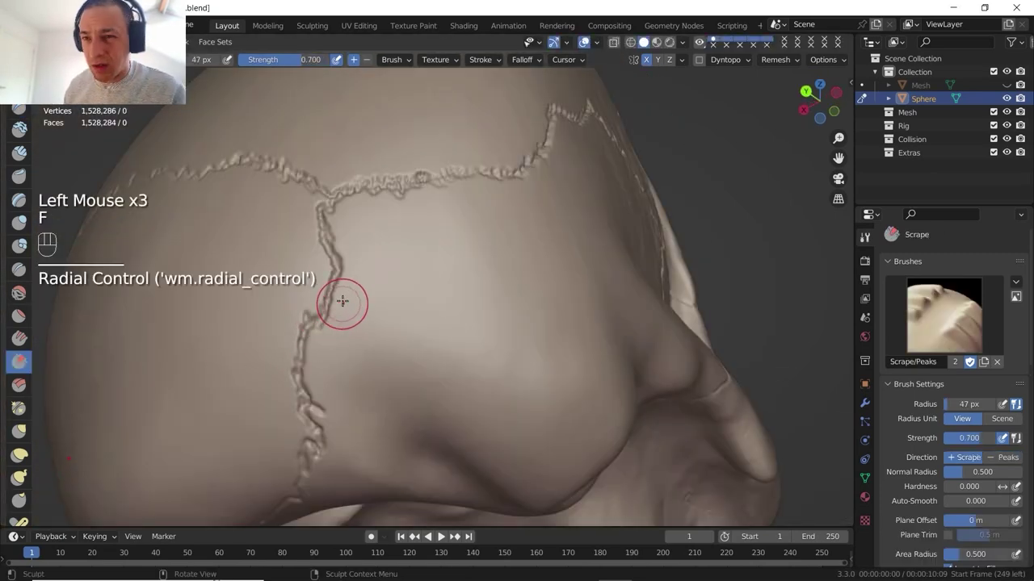
{"action": "left_click", "coordinate": [333, 306]}
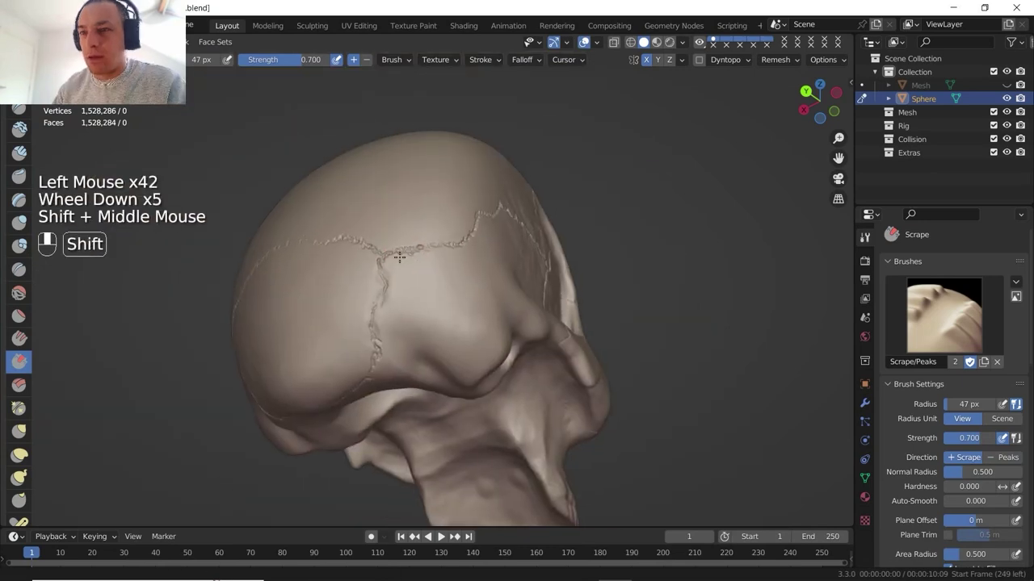
{"action": "mouse_move", "coordinate": [399, 256]}
{"action": "middle_mouse_down"}
{"action": "mouse_move", "coordinate": [381, 277]}
{"action": "mouse_move", "coordinate": [386, 247]}
{"action": "middle_mouse_up"}
{"action": "middle_click_drag", "start_coordinate": [386, 247], "coordinate": [393, 223], "text": "shift"}
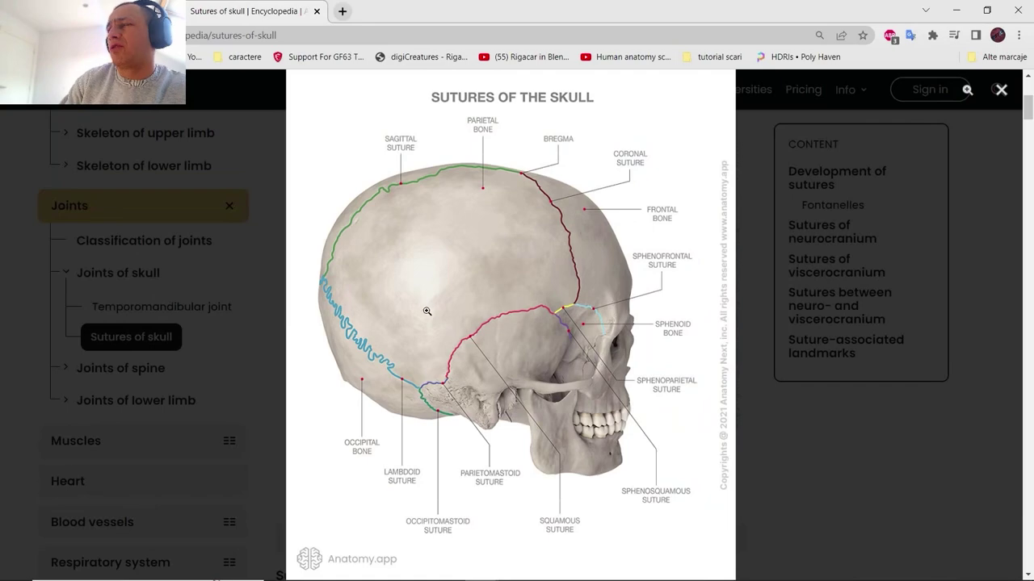
Step: Switch to the browser and examine the labelled diagram on the Sutures of skull page
{"action": "left_click", "coordinate": [381, 357]}
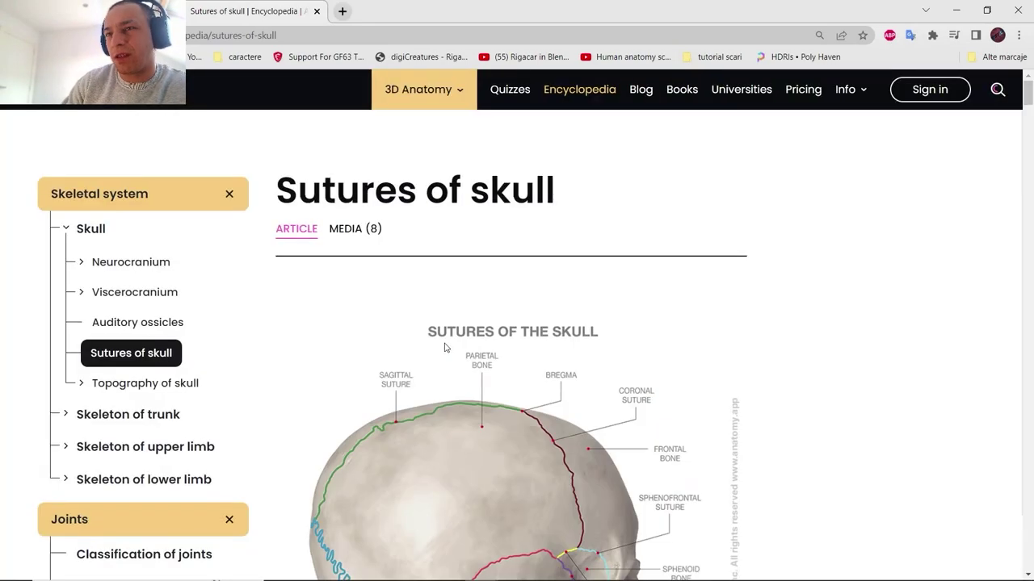
{"action": "left_click", "coordinate": [446, 348]}
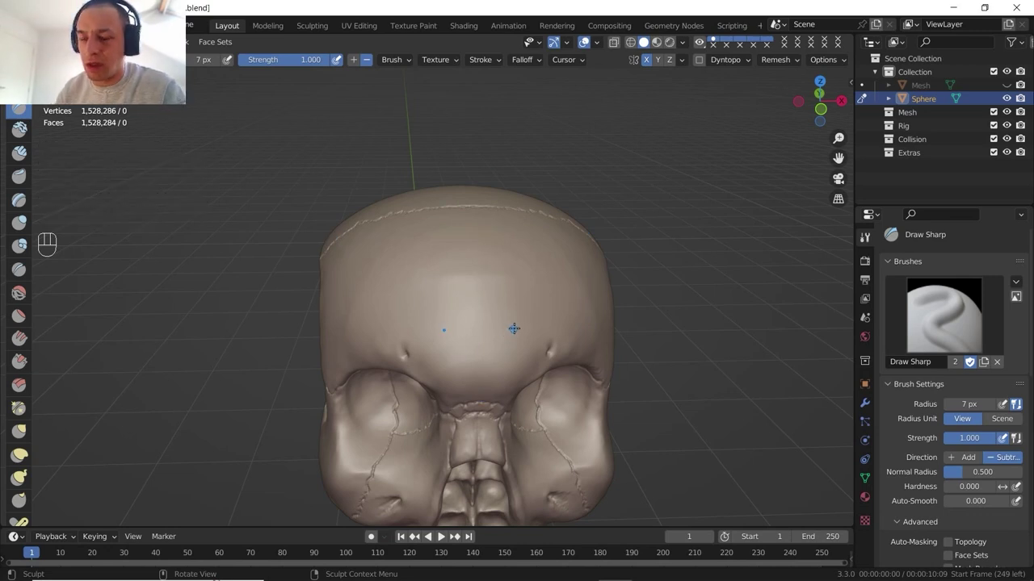
Step: Turn off X symmetry and carve a jagged midline suture up the forehead to the coronal suture with a 7 px Draw Sharp brush
{"action": "middle_click_drag", "start_coordinate": [515, 329], "coordinate": [525, 267], "text": "shift"}
{"action": "middle_click_drag", "start_coordinate": [524, 266], "coordinate": [555, 146]}
{"action": "scroll", "coordinate": [555, 146], "scroll_direction": "up", "scroll_amount": 1}
{"action": "left_click", "coordinate": [648, 60]}
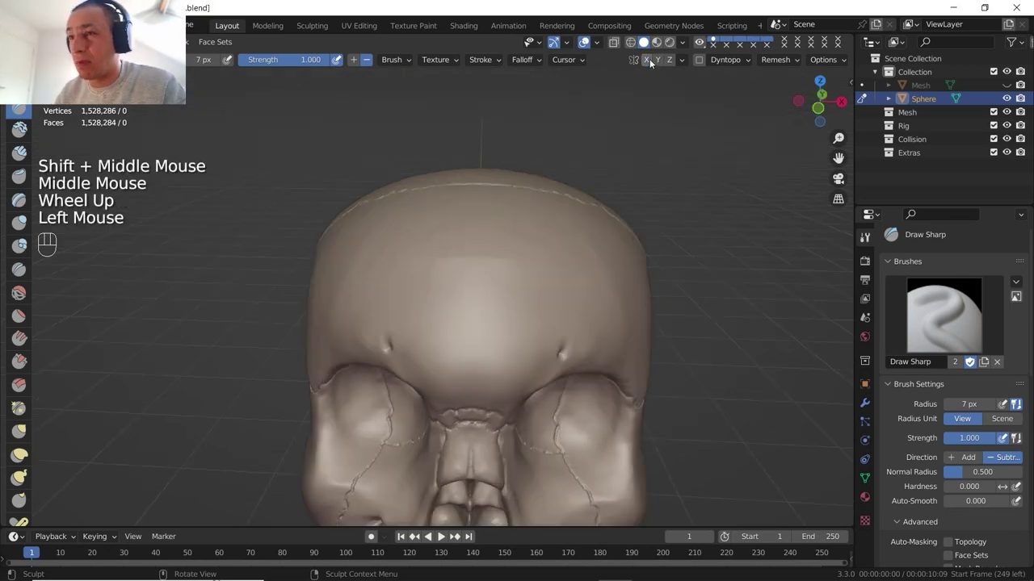
{"action": "middle_click_drag", "start_coordinate": [548, 183], "coordinate": [476, 284], "text": "shift"}
{"action": "middle_click_drag", "start_coordinate": [477, 283], "coordinate": [482, 285], "text": "shift"}
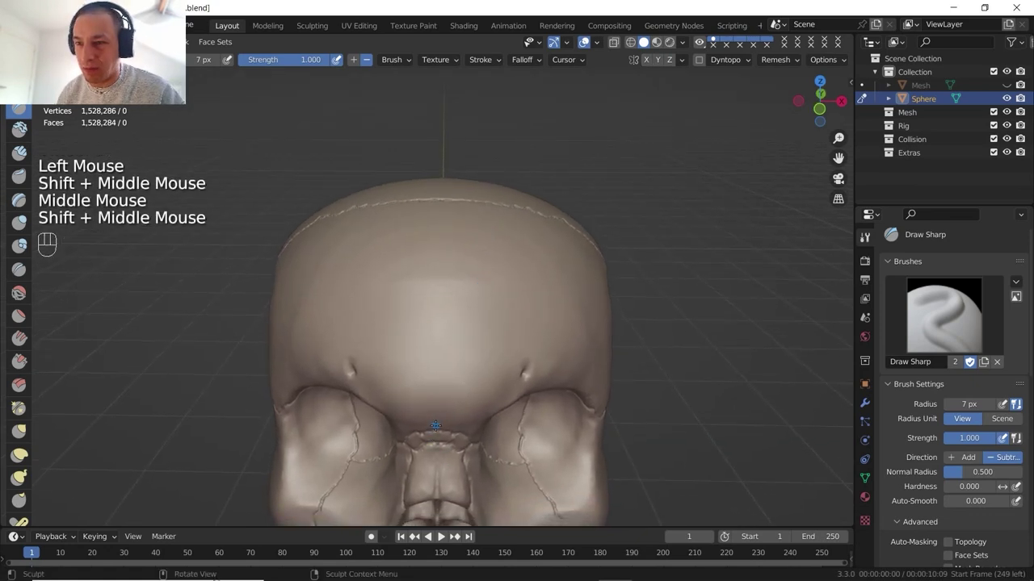
{"action": "left_click_drag", "start_coordinate": [436, 428], "coordinate": [434, 389]}
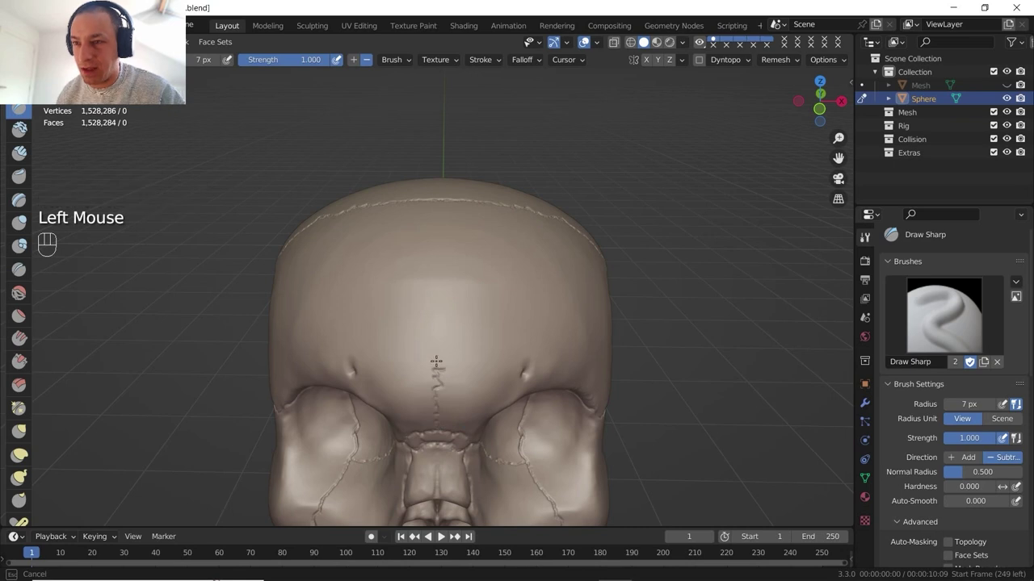
{"action": "left_click_drag", "start_coordinate": [436, 275], "coordinate": [436, 200]}
Step: Carve the jagged sagittal suture over the top of the skull down to the suture junction at the back
{"action": "left_click_drag", "start_coordinate": [464, 193], "coordinate": [403, 382]}
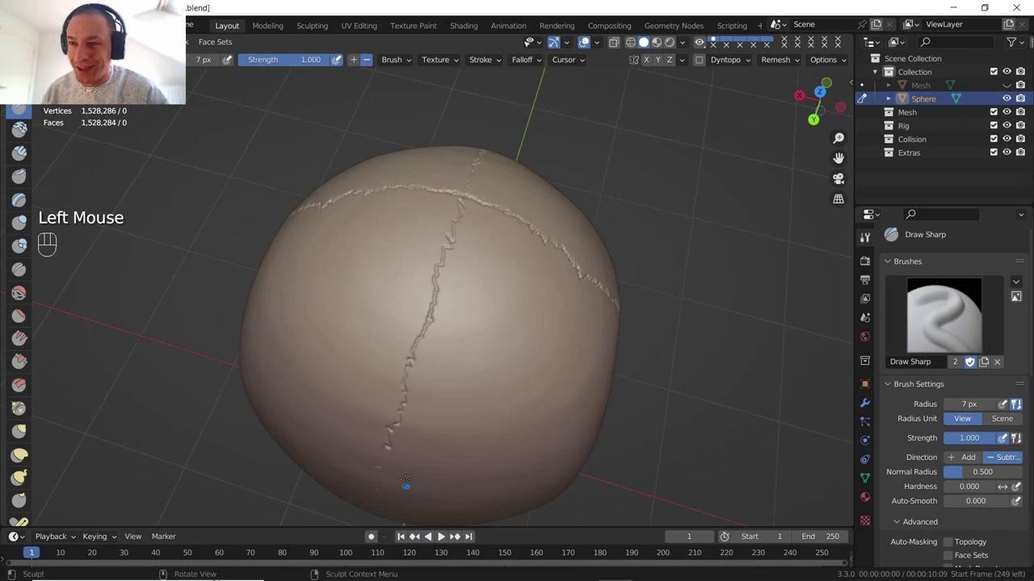
{"action": "middle_click_drag", "start_coordinate": [404, 484], "coordinate": [450, 280]}
{"action": "scroll", "coordinate": [451, 280], "scroll_direction": "down", "scroll_amount": 1}
{"action": "middle_click_drag", "start_coordinate": [450, 280], "coordinate": [323, 263], "text": "shift"}
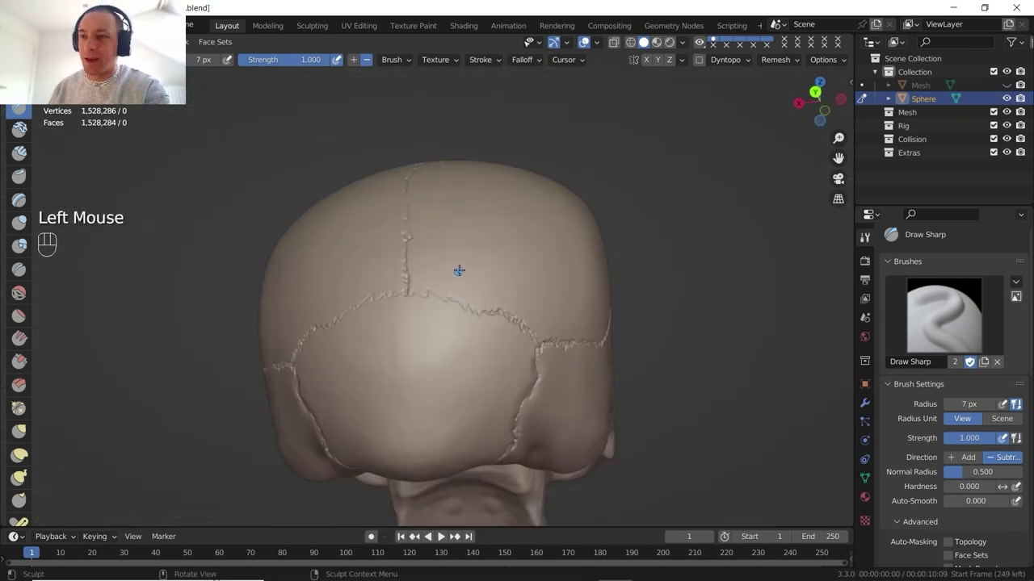
Step: Soften the suture ridges on the temple using the Scrape brush at a 62 px radius
{"action": "scroll", "coordinate": [460, 272], "scroll_direction": "down", "scroll_amount": 3}
{"action": "middle_click_drag", "start_coordinate": [323, 263], "coordinate": [356, 257], "text": "shift"}
{"action": "middle_click_drag", "start_coordinate": [355, 257], "coordinate": [315, 236], "text": "shift"}
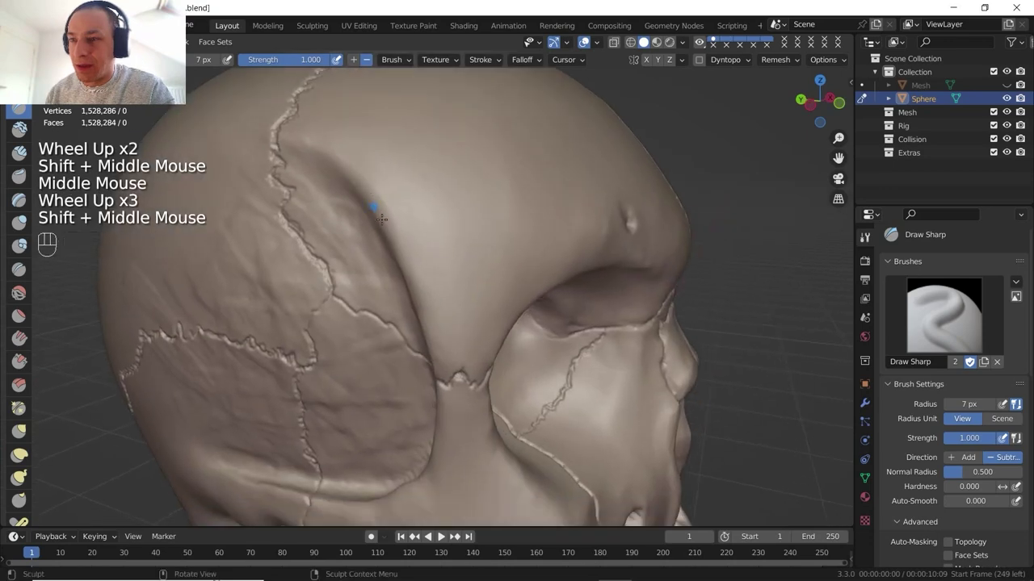
{"action": "middle_click_drag", "start_coordinate": [381, 218], "coordinate": [404, 216]}
{"action": "middle_click_drag", "start_coordinate": [404, 217], "coordinate": [380, 223]}
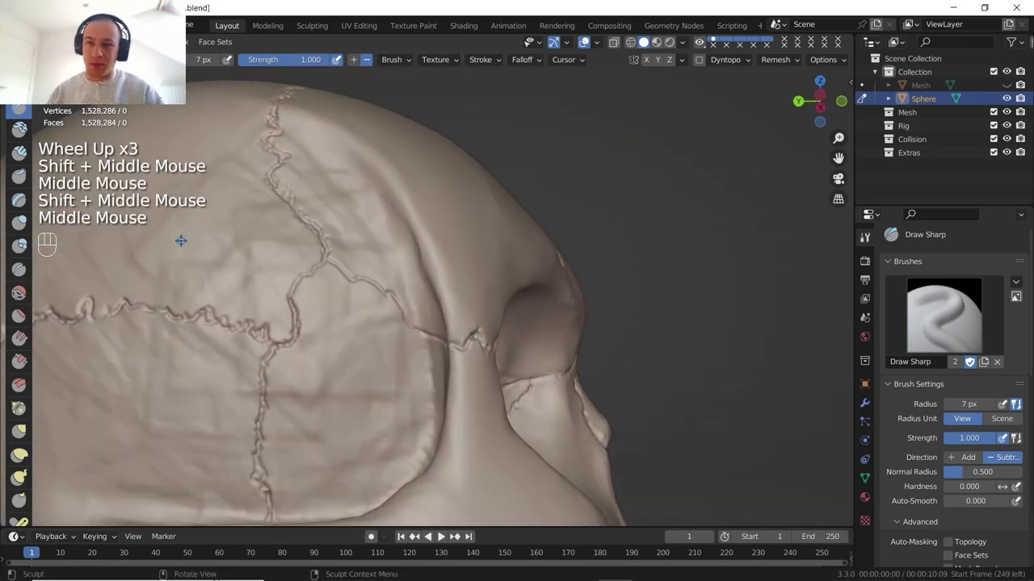
{"action": "left_click", "coordinate": [20, 361]}
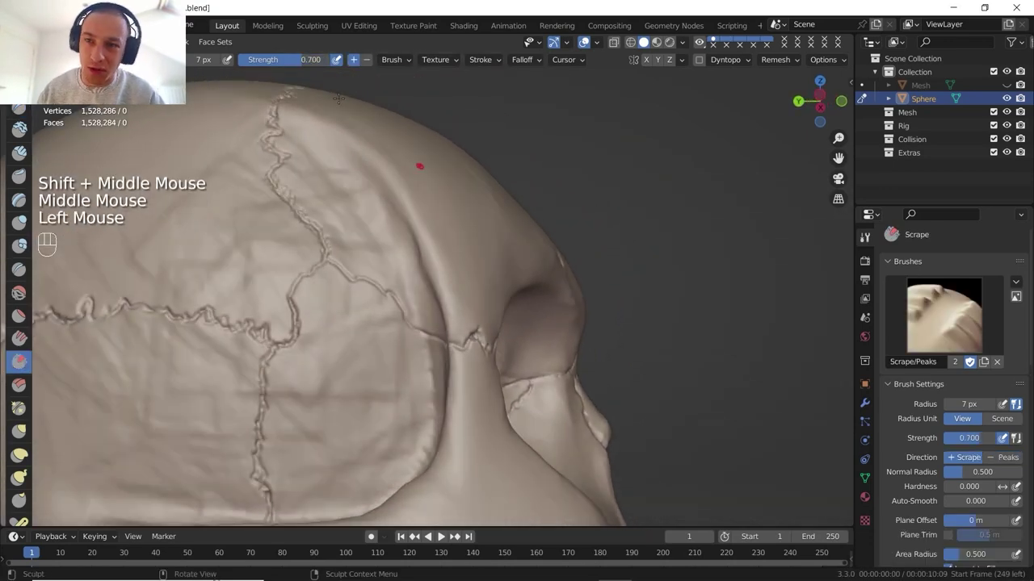
{"action": "mouse_move", "coordinate": [350, 220]}
{"action": "left_mouse_down"}
{"action": "mouse_move", "coordinate": [277, 244]}
{"action": "mouse_move", "coordinate": [278, 255]}
{"action": "left_mouse_up"}
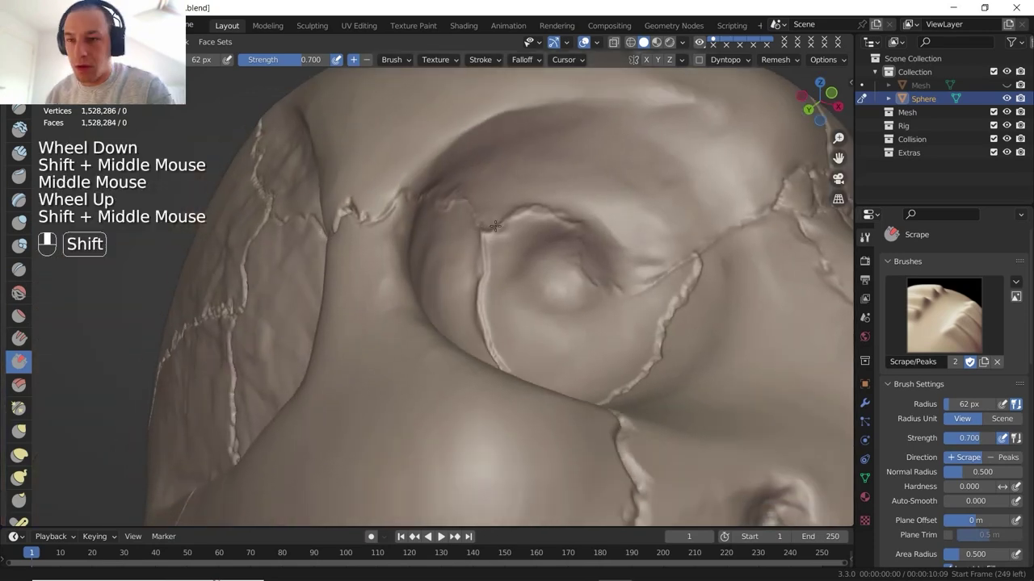
Step: Scrape the outer rim of the eye socket next to the cheekbone with several short strokes
{"action": "middle_click_drag", "start_coordinate": [460, 250], "coordinate": [505, 238], "text": "shift"}
{"action": "middle_click_drag", "start_coordinate": [493, 243], "coordinate": [510, 230]}
{"action": "left_click_drag", "start_coordinate": [526, 337], "coordinate": [506, 290]}
{"action": "left_click_drag", "start_coordinate": [517, 311], "coordinate": [485, 262]}
{"action": "left_click_drag", "start_coordinate": [494, 276], "coordinate": [471, 251]}
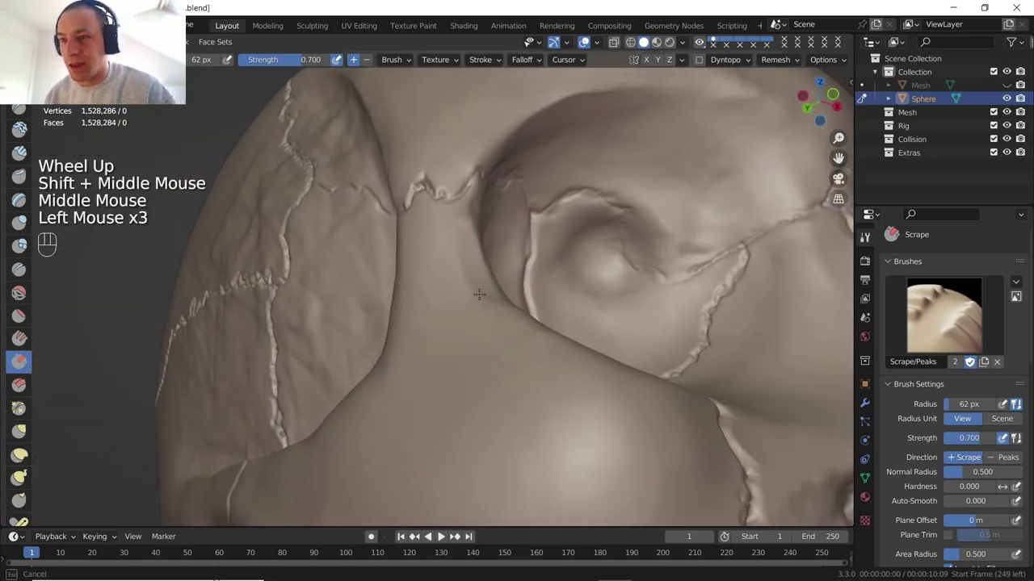
{"action": "middle_click_drag", "start_coordinate": [472, 251], "coordinate": [460, 244]}
{"action": "middle_click_drag", "start_coordinate": [461, 244], "coordinate": [438, 232], "text": "shift"}
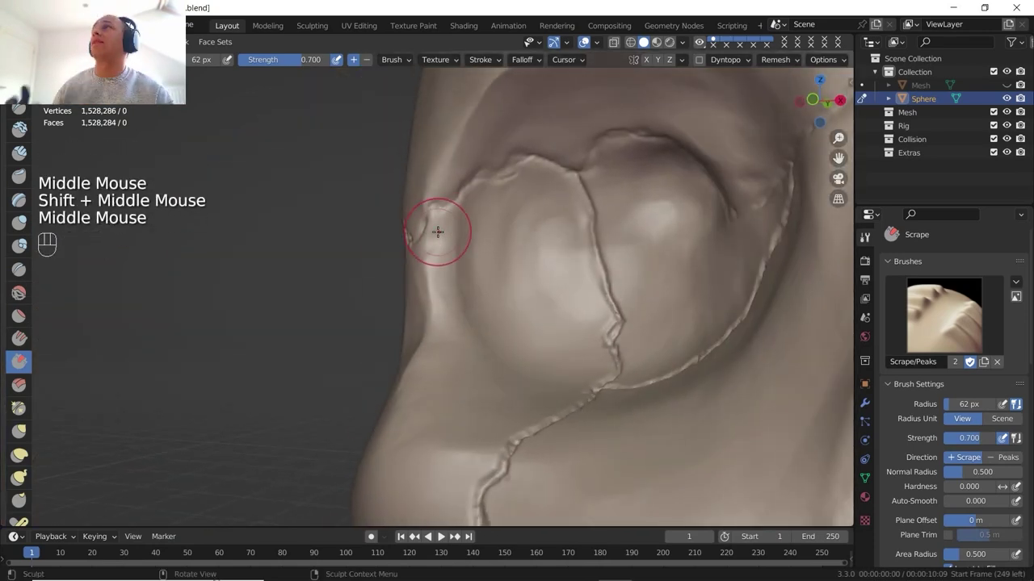
Step: Scrape the outer inside wall of the eye socket and the bone surface around it
{"action": "mouse_move", "coordinate": [438, 232]}
{"action": "left_mouse_down"}
{"action": "mouse_move", "coordinate": [446, 311]}
{"action": "mouse_move", "coordinate": [436, 266]}
{"action": "mouse_move", "coordinate": [444, 252]}
{"action": "left_mouse_up"}
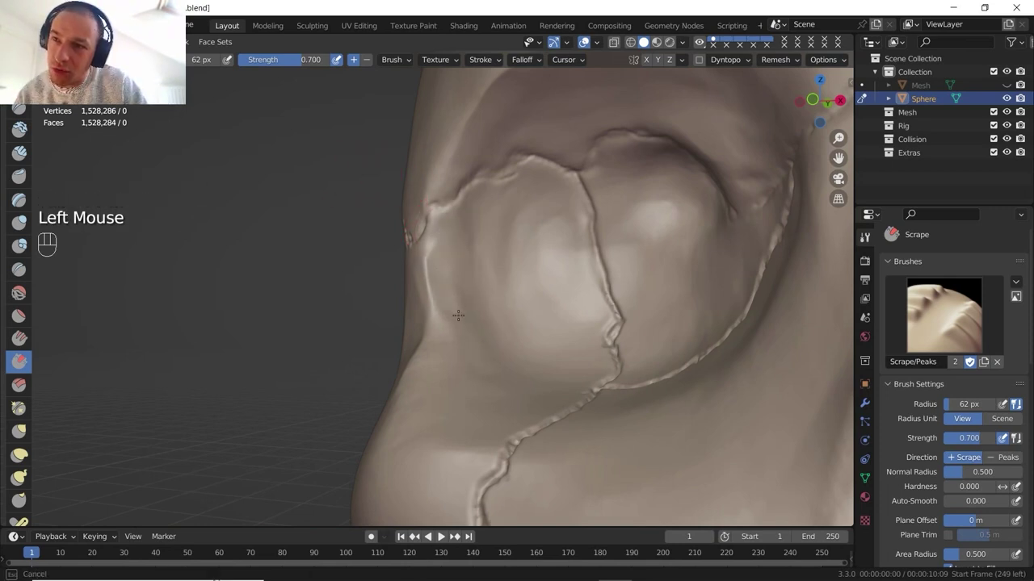
{"action": "left_click_drag", "start_coordinate": [485, 337], "coordinate": [470, 313]}
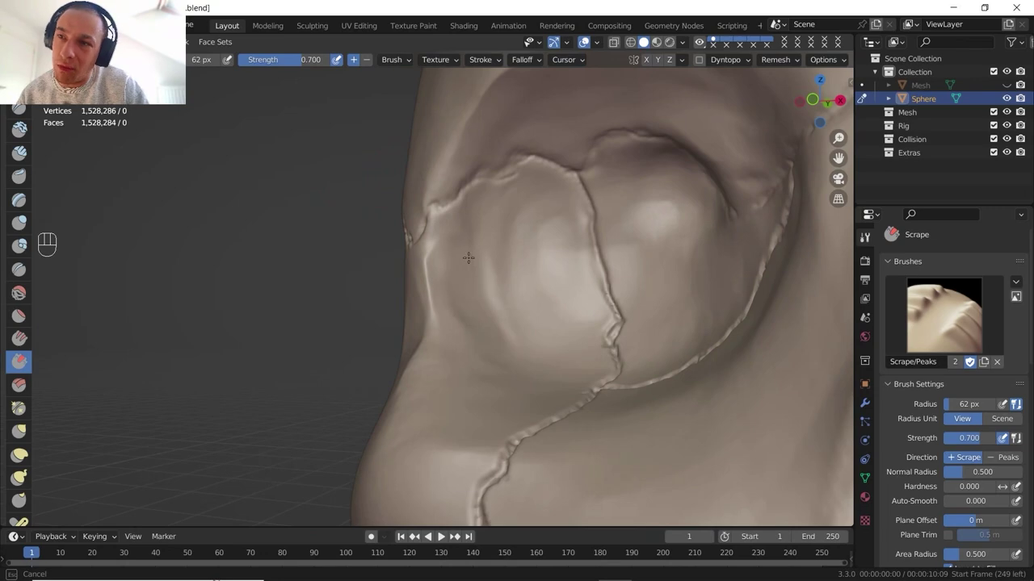
{"action": "left_click_drag", "start_coordinate": [468, 259], "coordinate": [489, 264]}
{"action": "scroll", "coordinate": [489, 264], "scroll_direction": "down", "scroll_amount": 3}
{"action": "middle_click_drag", "start_coordinate": [489, 264], "coordinate": [483, 266], "text": "shift"}
{"action": "mouse_move", "coordinate": [483, 266]}
{"action": "middle_mouse_down"}
{"action": "mouse_move", "coordinate": [476, 260]}
{"action": "mouse_move", "coordinate": [512, 257]}
{"action": "middle_mouse_up"}
{"action": "mouse_move", "coordinate": [512, 257]}
{"action": "middle_mouse_down", "text": "shift"}
{"action": "mouse_move", "coordinate": [503, 248]}
{"action": "mouse_move", "coordinate": [452, 268]}
{"action": "middle_mouse_up", "text": "shift"}
{"action": "mouse_move", "coordinate": [440, 282]}
{"action": "left_mouse_down"}
{"action": "mouse_move", "coordinate": [435, 294]}
{"action": "mouse_move", "coordinate": [455, 287]}
{"action": "mouse_move", "coordinate": [446, 315]}
{"action": "left_mouse_up"}
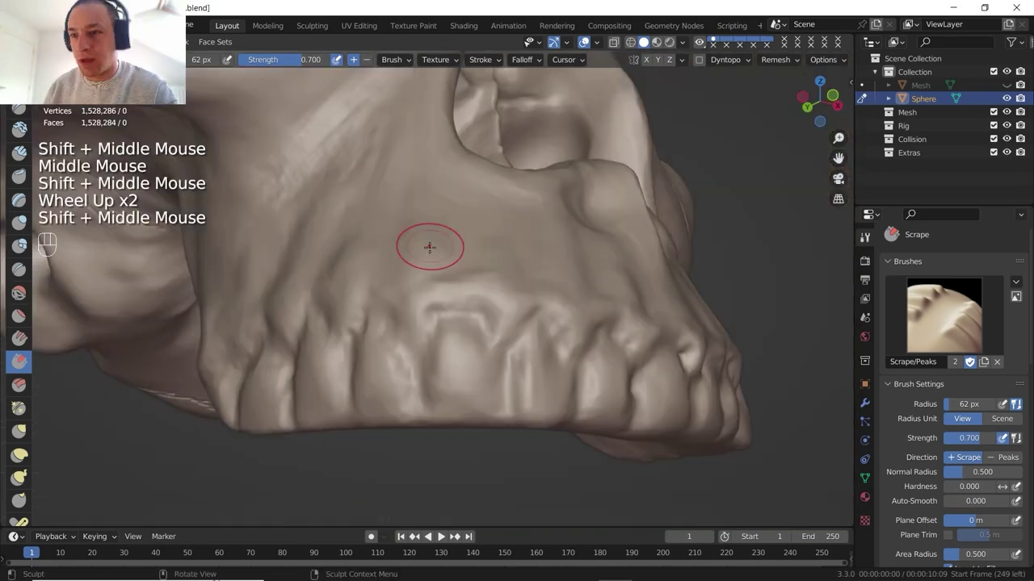
Step: Try to carve the outline of one upper tooth using the Draw Sharp brush at an 18 px radius
{"action": "middle_click_drag", "start_coordinate": [429, 247], "coordinate": [478, 242]}
{"action": "mouse_move", "coordinate": [478, 242]}
{"action": "middle_mouse_down", "text": "shift"}
{"action": "mouse_move", "coordinate": [490, 228]}
{"action": "mouse_move", "coordinate": [481, 238]}
{"action": "middle_mouse_up", "text": "shift"}
{"action": "scroll", "coordinate": [480, 239], "scroll_direction": "down", "scroll_amount": 1}
{"action": "middle_click_drag", "start_coordinate": [480, 239], "coordinate": [463, 245]}
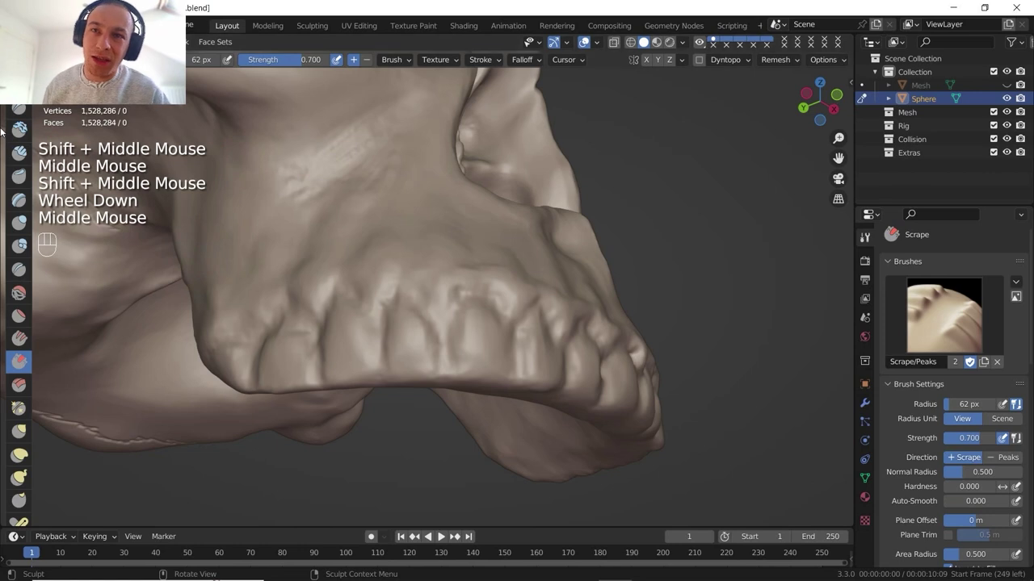
{"action": "left_click", "coordinate": [19, 110]}
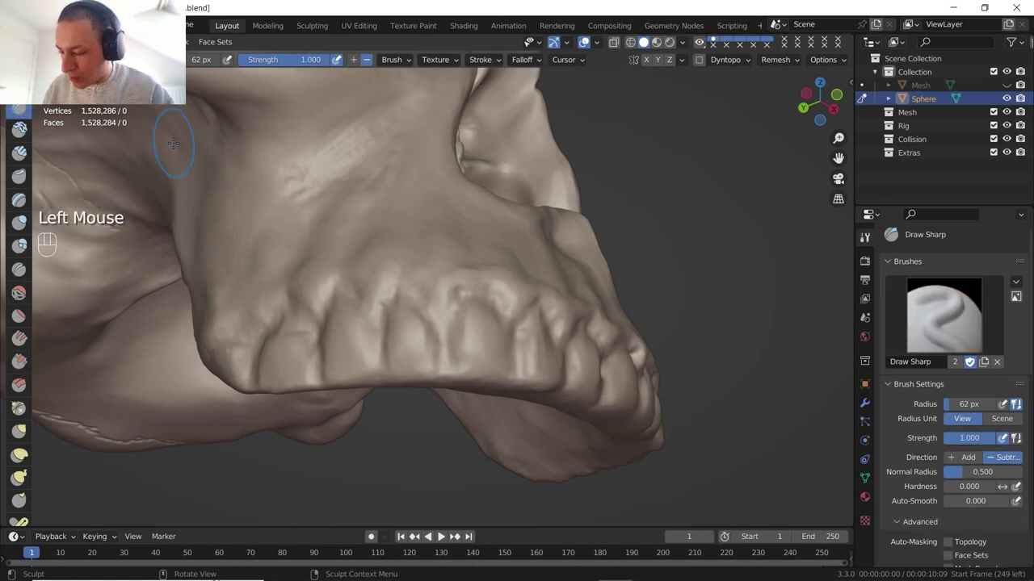
{"action": "key", "text": "f"}
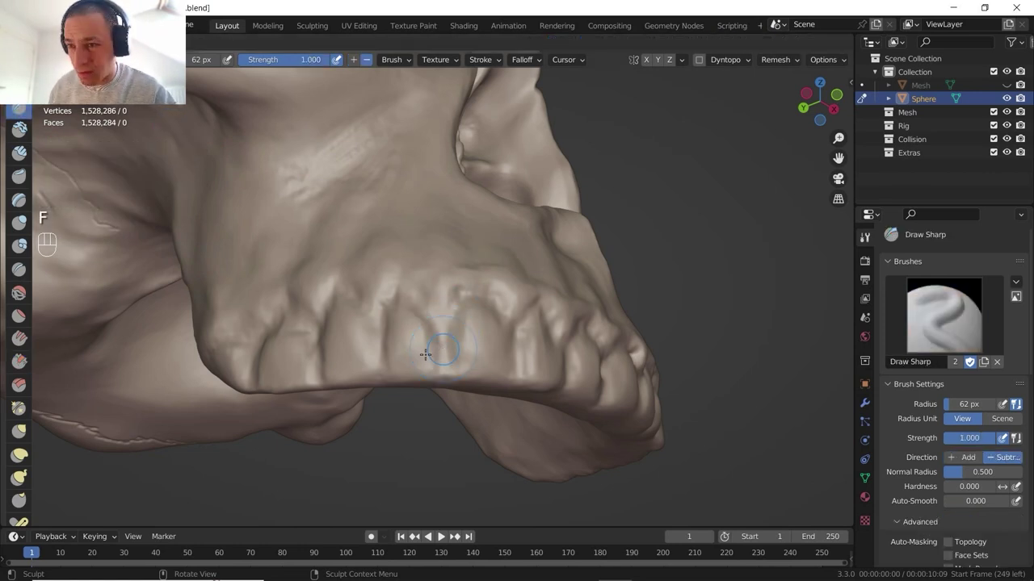
{"action": "left_click", "coordinate": [421, 359]}
{"action": "mouse_move", "coordinate": [443, 365]}
{"action": "left_mouse_down"}
{"action": "mouse_move", "coordinate": [414, 304]}
{"action": "mouse_move", "coordinate": [396, 288]}
{"action": "mouse_move", "coordinate": [391, 298]}
{"action": "left_mouse_up"}
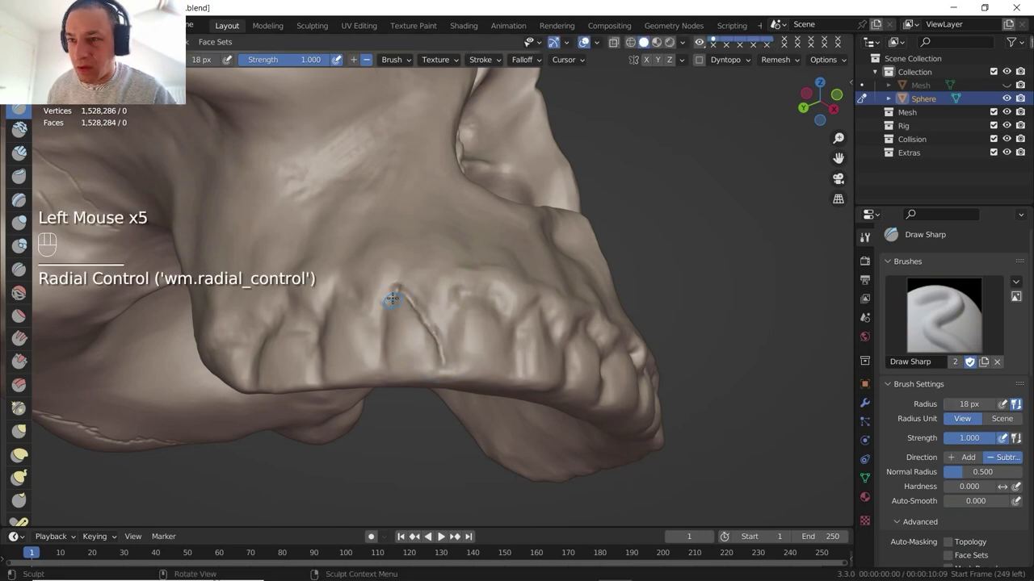
Step: Undo the strokes outlining the upper tooth
{"action": "key", "text": "ctrl+z"}
{"action": "key", "text": "ctrl+z"}
{"action": "key", "text": "ctrl+z"}
{"action": "key", "text": "ctrl+z"}
{"action": "key", "text": "ctrl+z"}
{"action": "key", "text": "ctrl+z"}
{"action": "key", "text": "ctrl+z"}
{"action": "key", "text": "ctrl+z"}
{"action": "key", "text": "ctrl+z"}
{"action": "key", "text": "ctrl+z"}
{"action": "key", "text": "ctrl+z"}
{"action": "key", "text": "ctrl+z"}
{"action": "key", "text": "ctrl+z"}
{"action": "key", "text": "ctrl+z"}
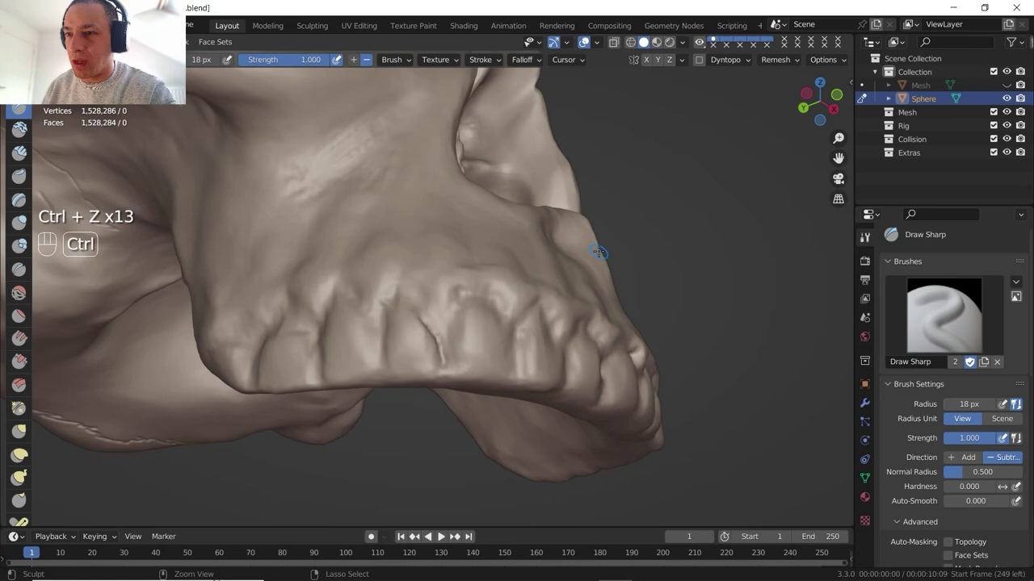
Step: Turn on X symmetry and outline the upper side teeth with Draw Sharp at strength 0.797 and radius 15 px
{"action": "left_click", "coordinate": [648, 61]}
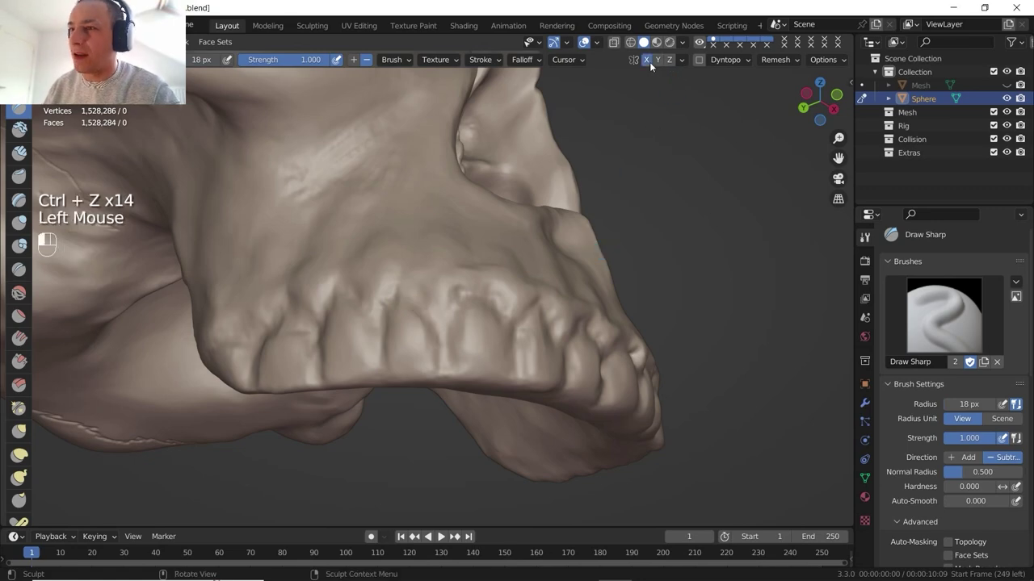
{"action": "scroll", "coordinate": [436, 291], "scroll_direction": "down", "scroll_amount": 2}
{"action": "middle_click_drag", "start_coordinate": [436, 291], "coordinate": [404, 307], "text": "shift"}
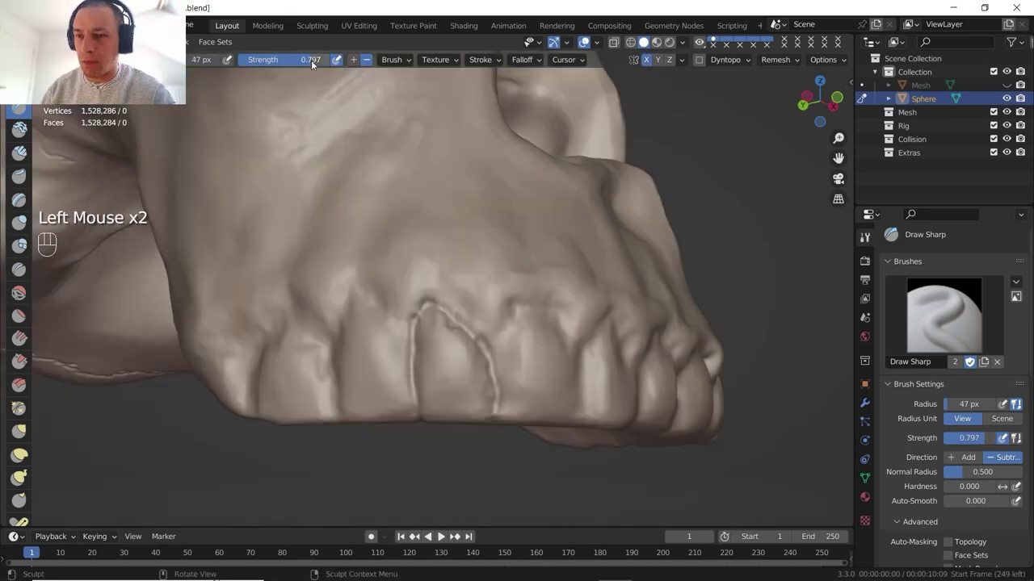
{"action": "key", "text": "f"}
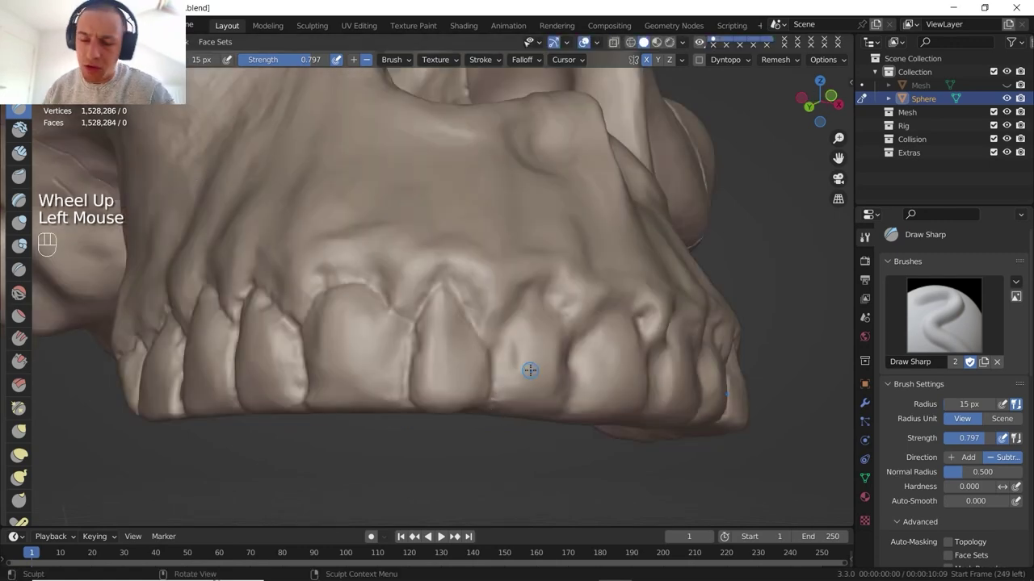
Step: Carve the gum lines and the separating grooves around the upper front teeth
{"action": "middle_click_drag", "start_coordinate": [531, 369], "coordinate": [565, 338]}
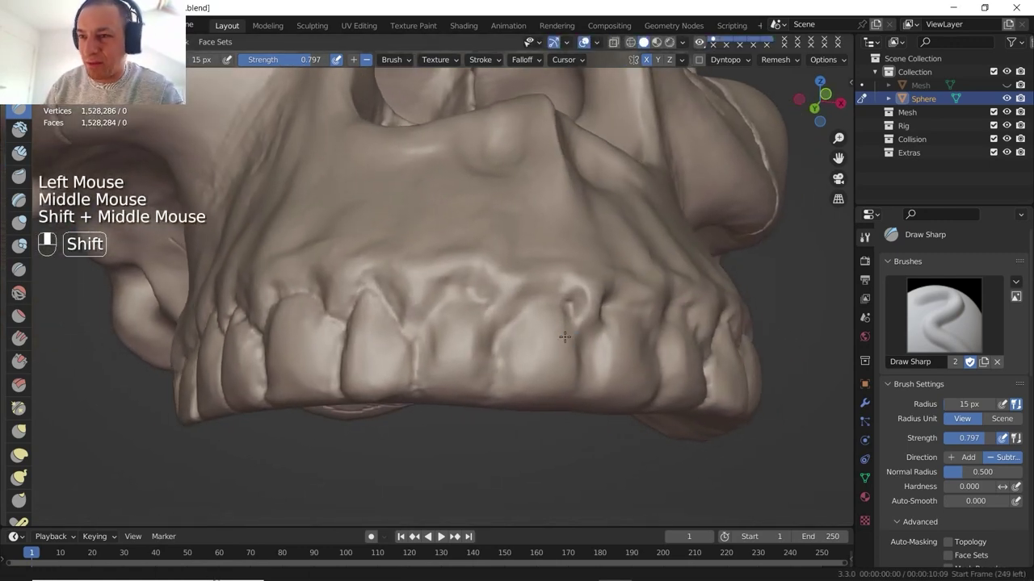
{"action": "scroll", "coordinate": [564, 338], "scroll_direction": "up", "scroll_amount": 1}
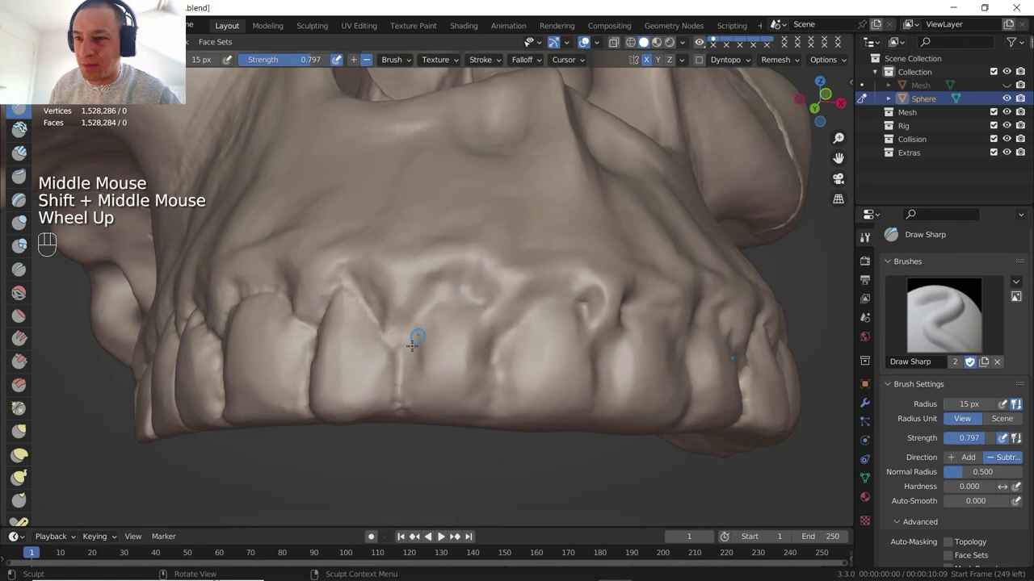
{"action": "mouse_move", "coordinate": [412, 346]}
{"action": "left_mouse_down"}
{"action": "mouse_move", "coordinate": [402, 355]}
{"action": "mouse_move", "coordinate": [456, 289]}
{"action": "left_mouse_up"}
{"action": "left_click_drag", "start_coordinate": [485, 323], "coordinate": [501, 416]}
{"action": "left_click_drag", "start_coordinate": [504, 337], "coordinate": [570, 294]}
Step: Carve the separating grooves of the upper side teeth down over their biting edges with Draw Sharp
{"action": "middle_click_drag", "start_coordinate": [687, 386], "coordinate": [556, 321]}
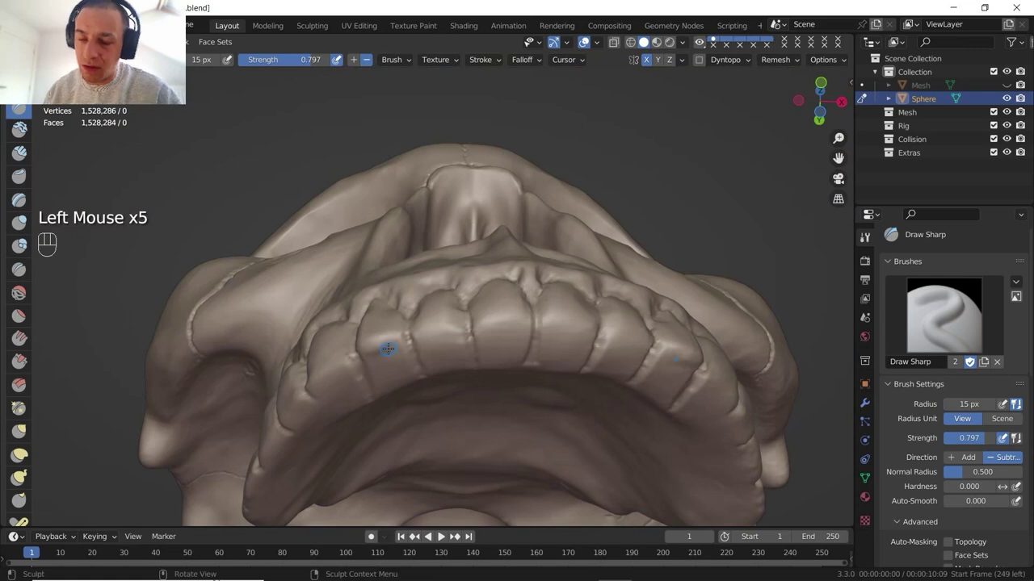
{"action": "middle_click_drag", "start_coordinate": [362, 356], "coordinate": [589, 321]}
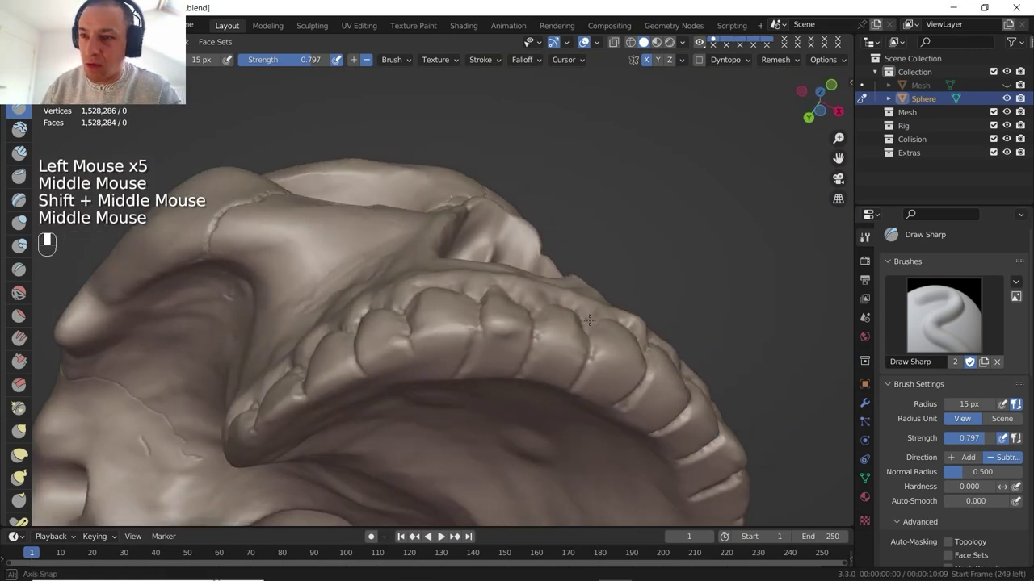
{"action": "scroll", "coordinate": [533, 324], "scroll_direction": "up", "scroll_amount": 2}
{"action": "left_click", "coordinate": [414, 359]}
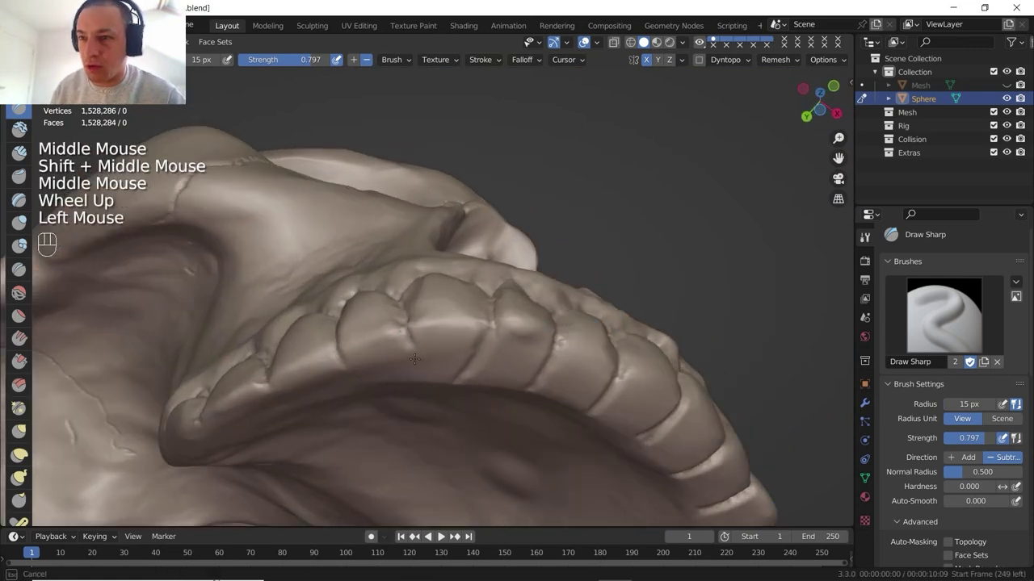
{"action": "left_click", "coordinate": [336, 360]}
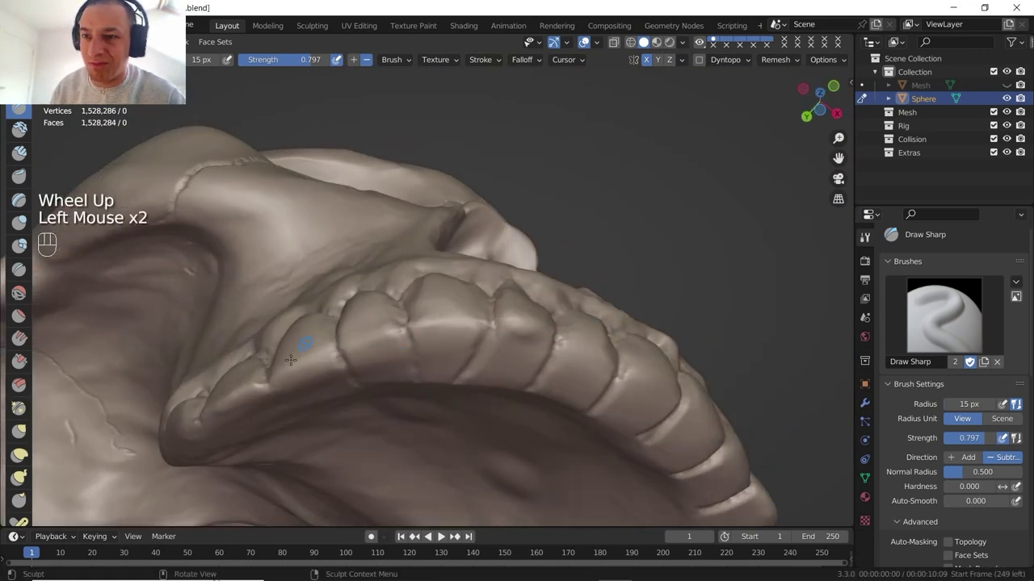
{"action": "left_click", "coordinate": [267, 386]}
Step: Build up the faces of the upper front teeth using Clay Strips at strength 0.269 and radius 33 px
{"action": "scroll", "coordinate": [323, 339], "scroll_direction": "down", "scroll_amount": 1}
{"action": "middle_click_drag", "start_coordinate": [325, 339], "coordinate": [380, 319], "text": "shift"}
{"action": "middle_click_drag", "start_coordinate": [460, 315], "coordinate": [512, 302]}
{"action": "left_click_drag", "start_coordinate": [420, 287], "coordinate": [428, 323]}
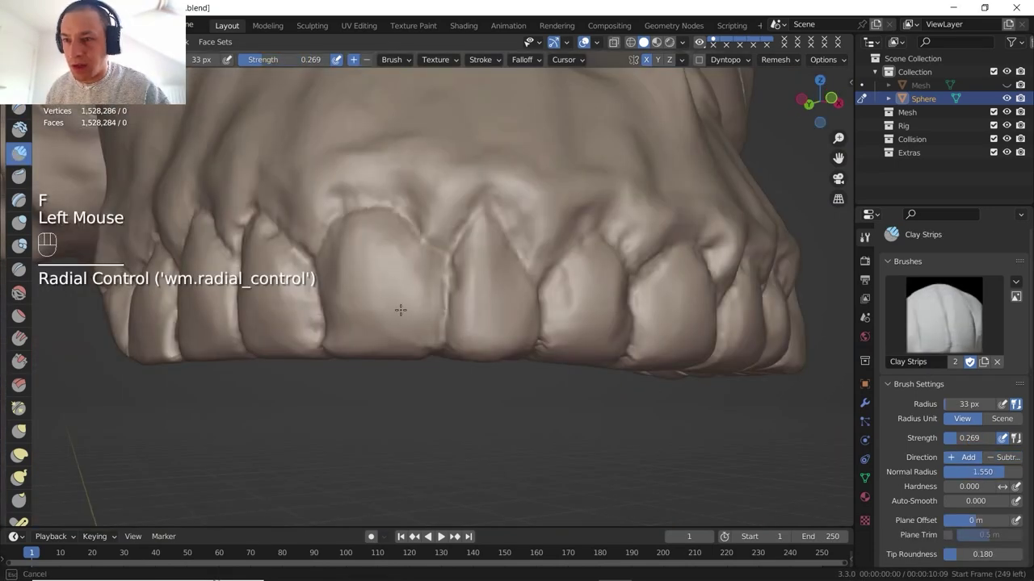
{"action": "left_click", "coordinate": [396, 283]}
{"action": "left_click", "coordinate": [493, 290]}
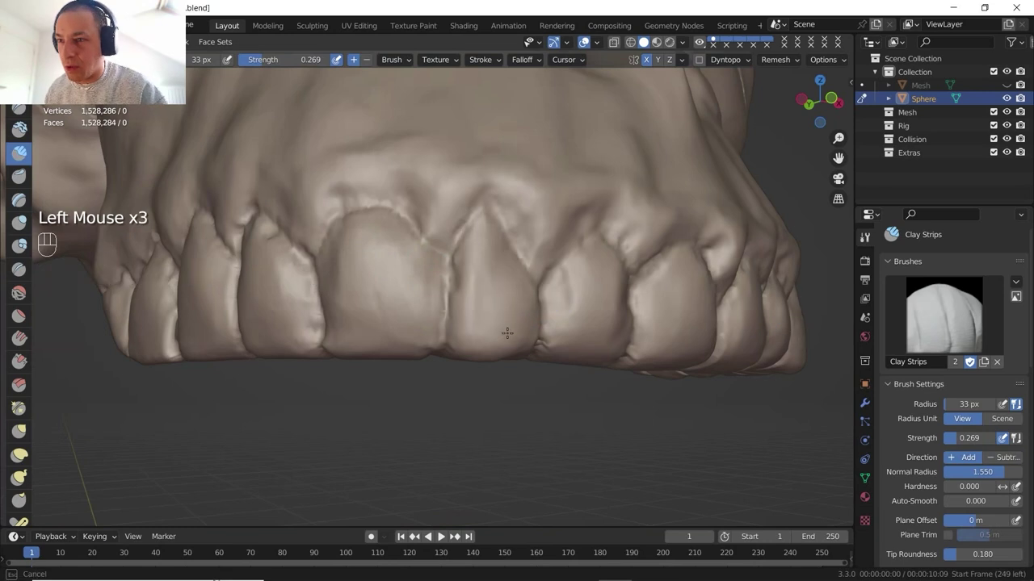
{"action": "left_click", "coordinate": [565, 307]}
{"action": "middle_click_drag", "start_coordinate": [566, 306], "coordinate": [376, 334]}
{"action": "left_click", "coordinate": [376, 334]}
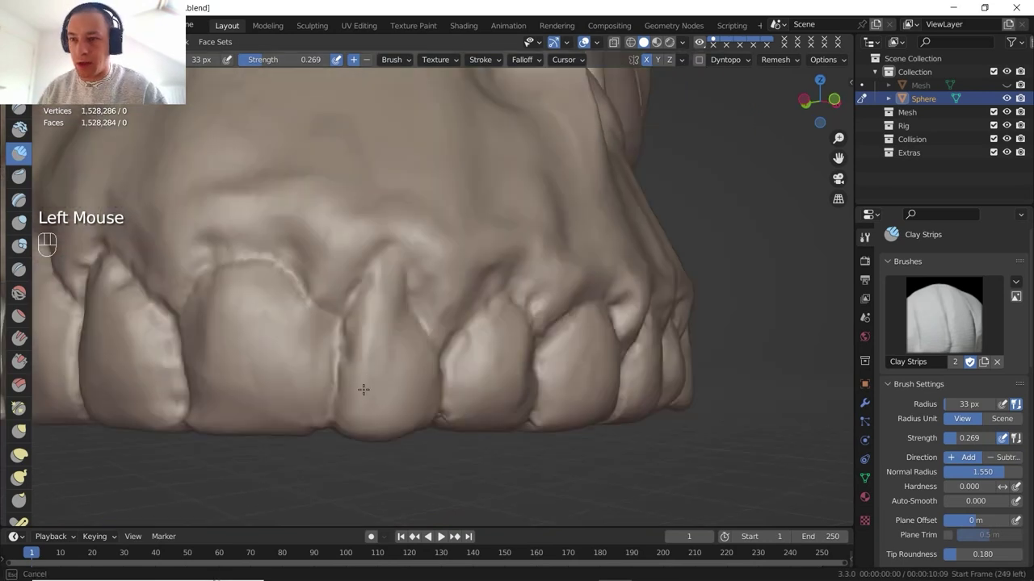
{"action": "left_click", "coordinate": [383, 255]}
{"action": "left_click", "coordinate": [406, 321]}
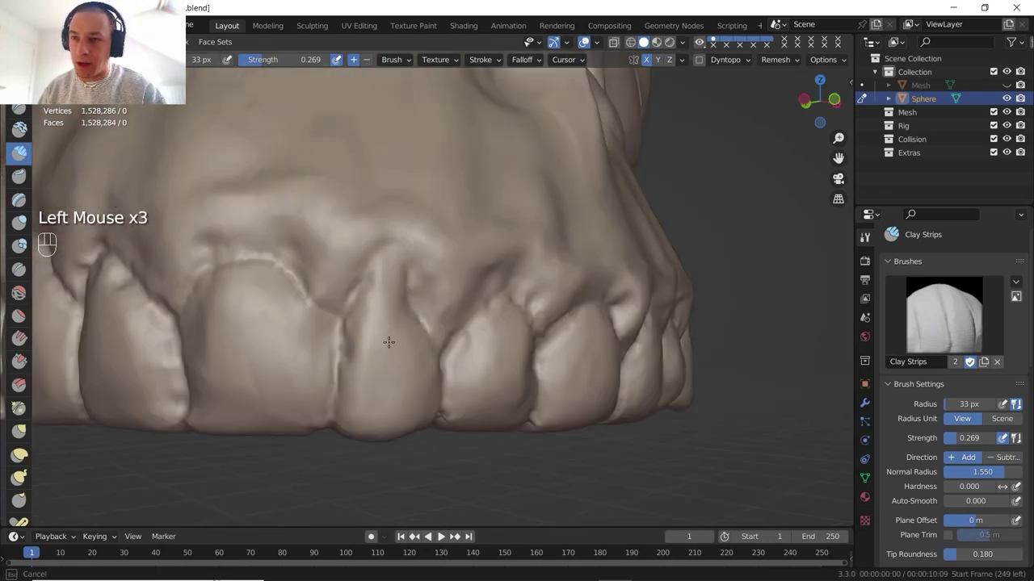
Step: Add and smooth vertical root ridges on the upper jaw bone between the front teeth and the nasal opening
{"action": "middle_click_drag", "start_coordinate": [402, 298], "coordinate": [428, 306], "text": "shift"}
{"action": "scroll", "coordinate": [428, 306], "scroll_direction": "up", "scroll_amount": 2}
{"action": "middle_click_drag", "start_coordinate": [428, 306], "coordinate": [461, 315], "text": "shift"}
{"action": "scroll", "coordinate": [461, 315], "scroll_direction": "up", "scroll_amount": 1}
{"action": "left_click", "coordinate": [467, 316]}
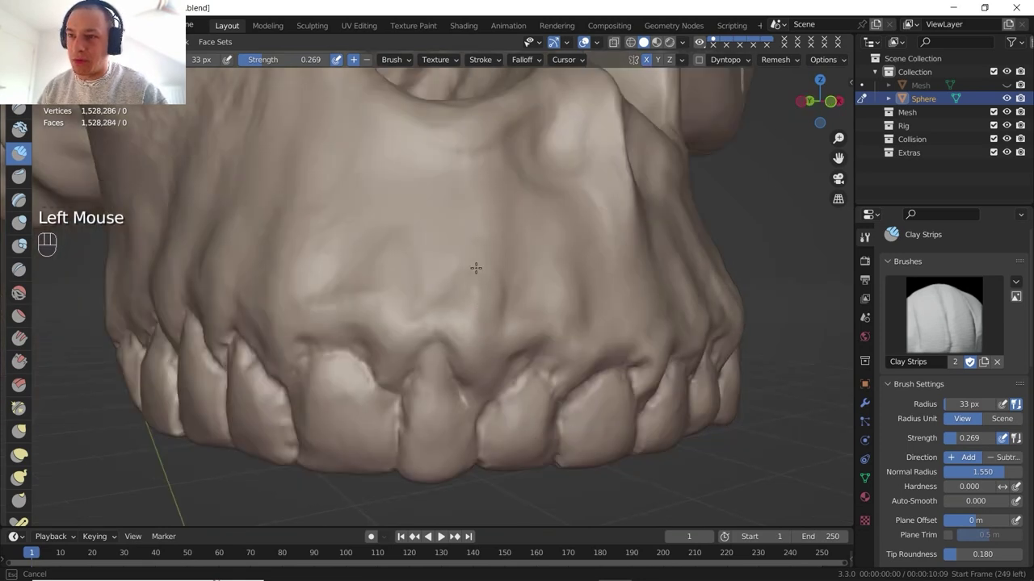
{"action": "left_click_drag", "start_coordinate": [477, 213], "coordinate": [451, 301]}
{"action": "left_click_drag", "start_coordinate": [461, 218], "coordinate": [455, 258]}
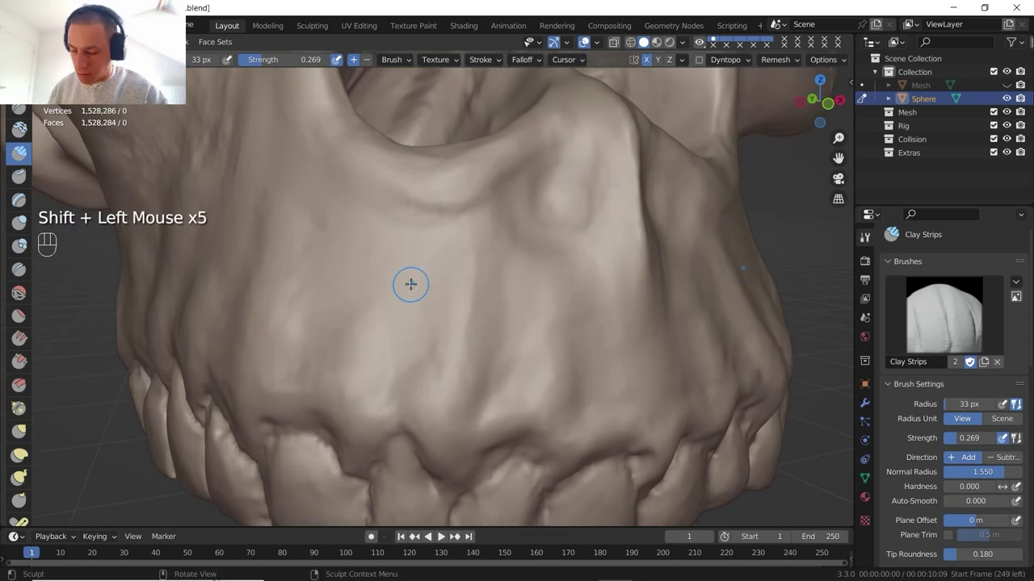
Step: Carve a vertical furrow beside the root ridge below the nasal opening with subtractive Clay Strips strokes
{"action": "left_click_drag", "start_coordinate": [448, 299], "coordinate": [412, 302], "text": "ctrl"}
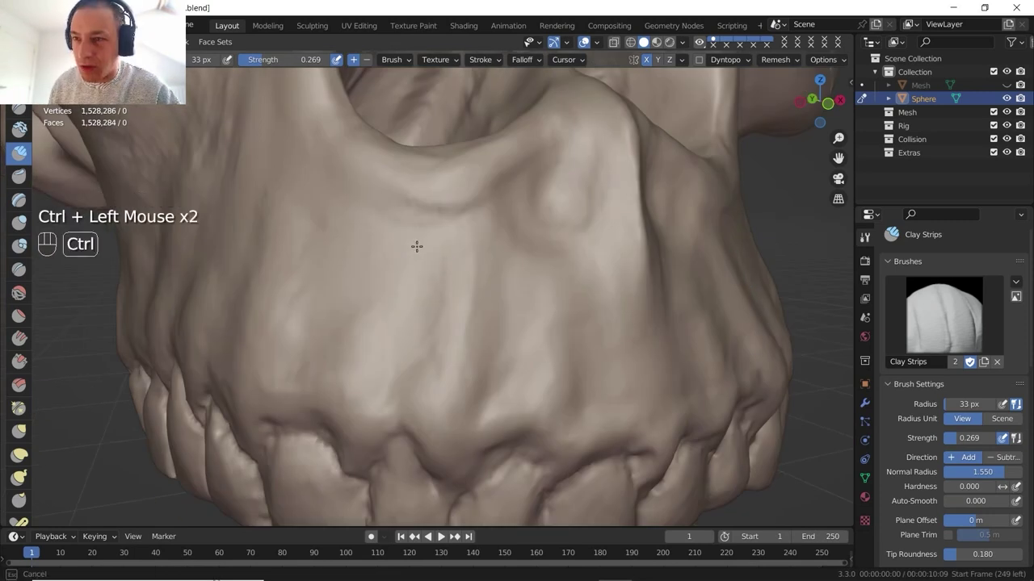
{"action": "left_click_drag", "start_coordinate": [405, 323], "coordinate": [422, 288], "text": "ctrl"}
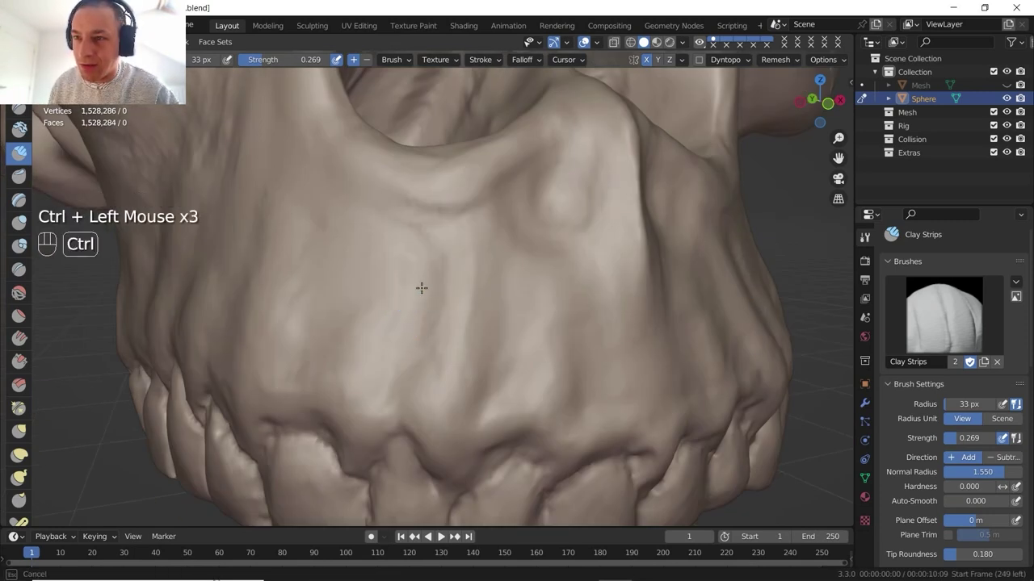
{"action": "left_click_drag", "start_coordinate": [405, 343], "coordinate": [431, 249], "text": "ctrl"}
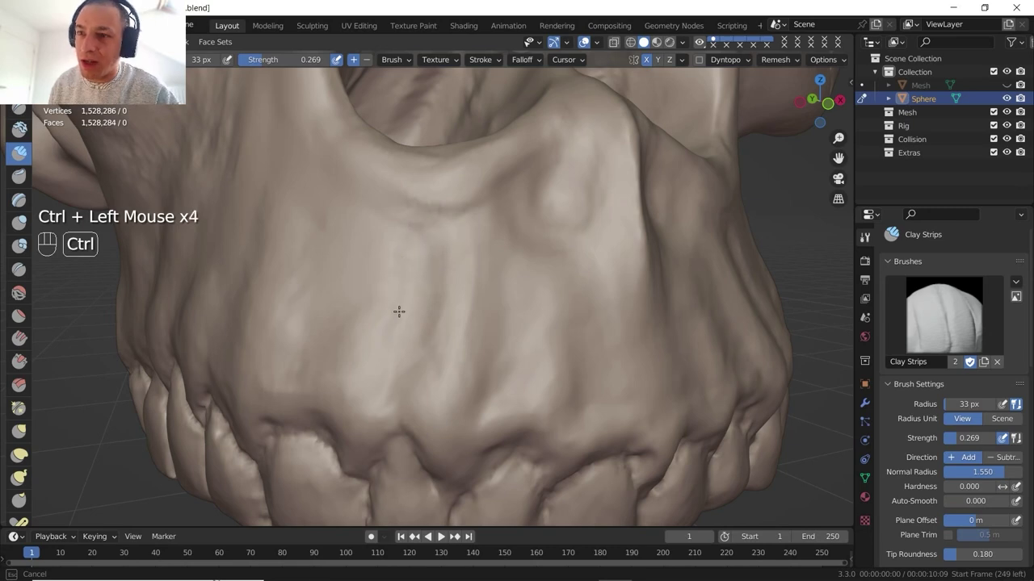
{"action": "left_click_drag", "start_coordinate": [399, 311], "coordinate": [431, 272], "text": "ctrl"}
Step: Smooth the carved furrow and its surrounding bone above the upper front teeth
{"action": "scroll", "coordinate": [477, 301], "scroll_direction": "down", "scroll_amount": 2}
{"action": "middle_click_drag", "start_coordinate": [517, 311], "coordinate": [525, 266], "text": "shift"}
{"action": "scroll", "coordinate": [574, 277], "scroll_direction": "down", "scroll_amount": 2}
{"action": "middle_click_drag", "start_coordinate": [521, 250], "coordinate": [561, 284], "text": "shift"}
{"action": "scroll", "coordinate": [538, 270], "scroll_direction": "up", "scroll_amount": 3}
{"action": "mouse_move", "coordinate": [562, 285]}
{"action": "middle_mouse_down"}
{"action": "mouse_move", "coordinate": [538, 271]}
{"action": "mouse_move", "coordinate": [353, 311]}
{"action": "mouse_move", "coordinate": [335, 302]}
{"action": "middle_mouse_up"}
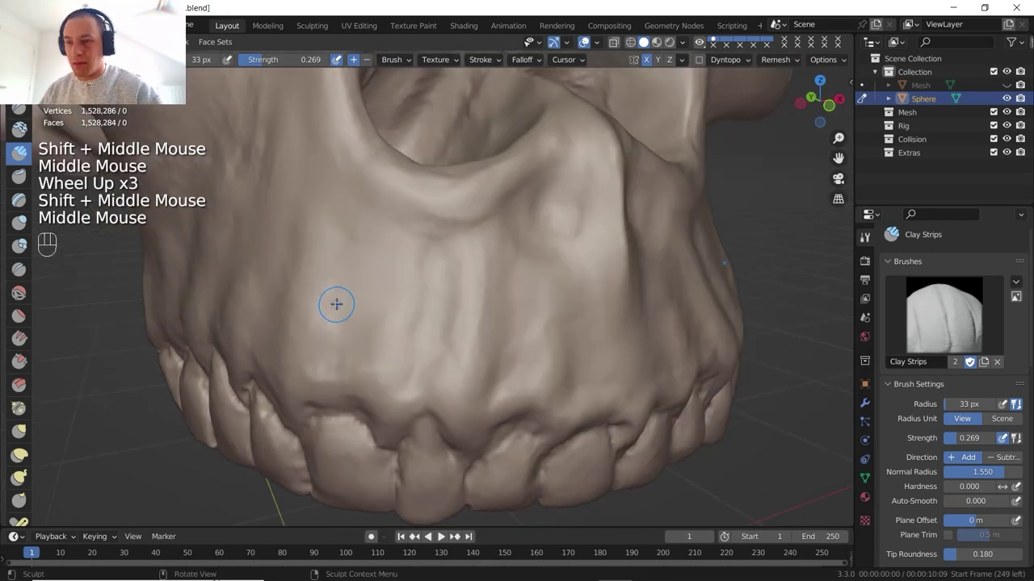
{"action": "mouse_move", "coordinate": [457, 293]}
{"action": "left_mouse_down", "text": "shift"}
{"action": "mouse_move", "coordinate": [421, 248]}
{"action": "mouse_move", "coordinate": [414, 288]}
{"action": "left_mouse_up", "text": "shift"}
{"action": "left_click_drag", "start_coordinate": [415, 288], "coordinate": [415, 320], "text": "shift"}
{"action": "left_click_drag", "start_coordinate": [415, 319], "coordinate": [415, 333], "text": "shift"}
{"action": "left_click_drag", "start_coordinate": [415, 333], "coordinate": [415, 347], "text": "shift"}
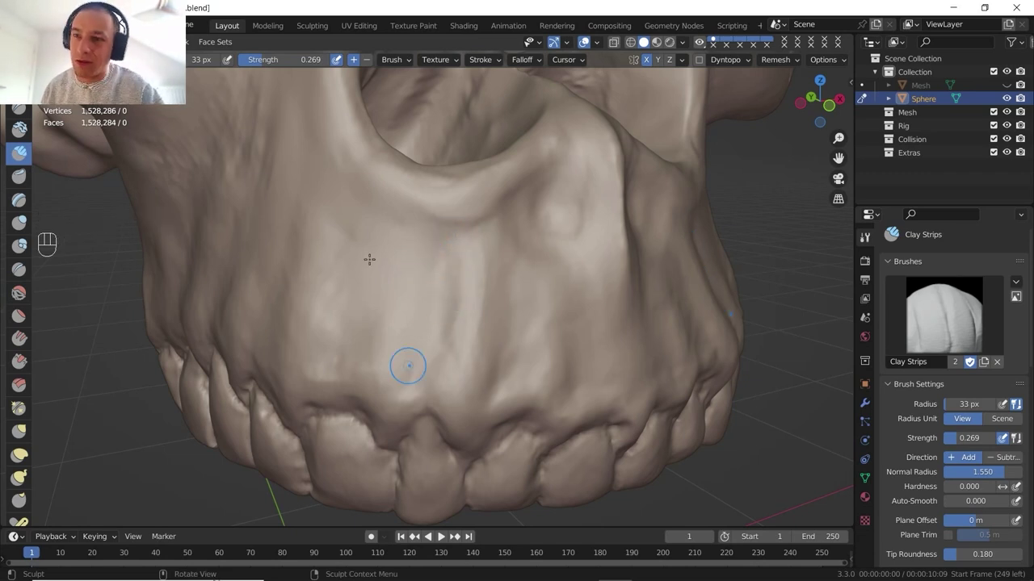
Step: Build up the jaw bone beside the lower rim of the nasal opening with Clay Strips
{"action": "left_click_drag", "start_coordinate": [390, 247], "coordinate": [397, 213]}
{"action": "left_click_drag", "start_coordinate": [397, 213], "coordinate": [373, 239]}
{"action": "left_click_drag", "start_coordinate": [373, 239], "coordinate": [372, 200]}
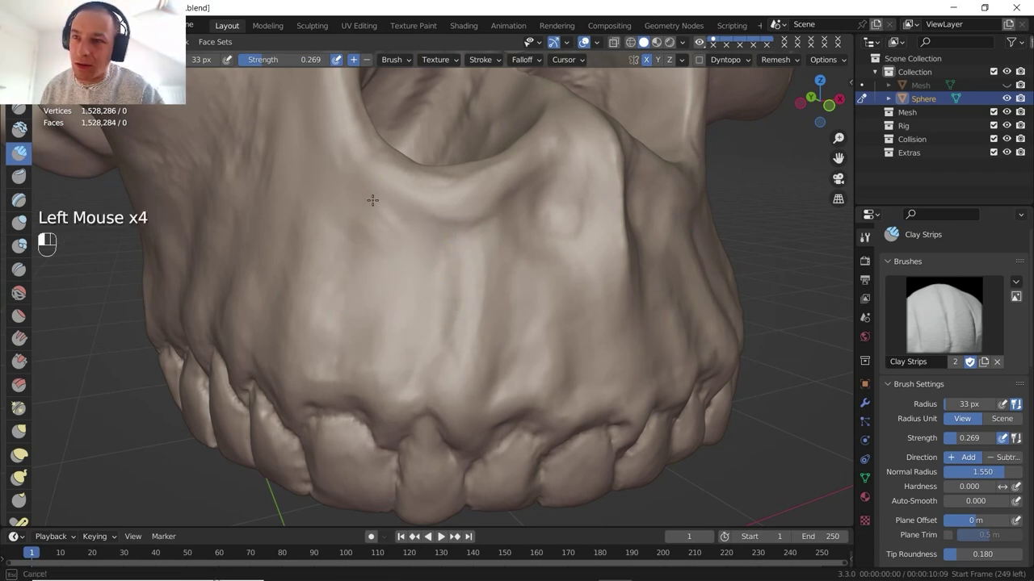
{"action": "left_click", "coordinate": [361, 198]}
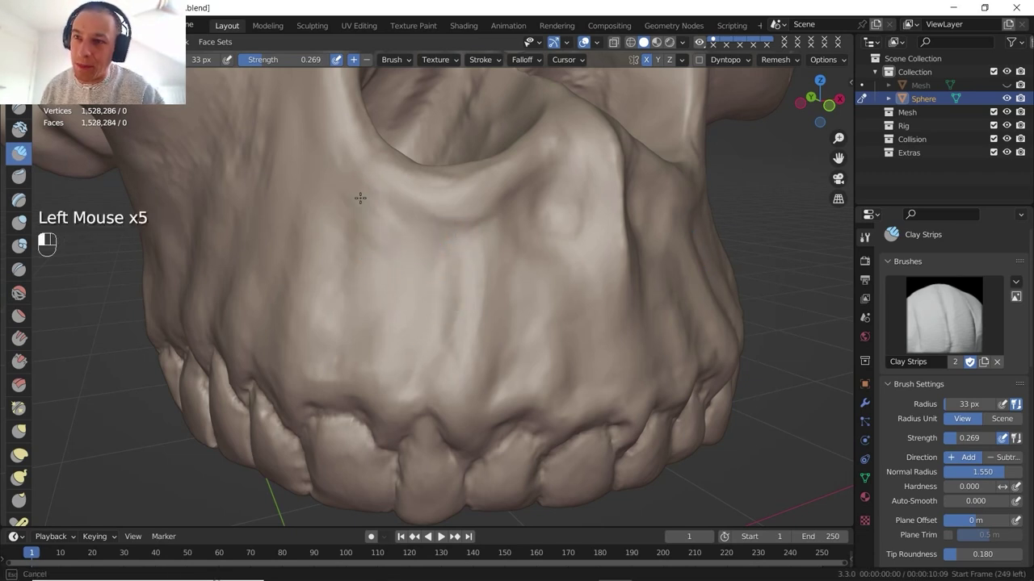
{"action": "left_click", "coordinate": [380, 243]}
{"action": "left_click", "coordinate": [377, 267]}
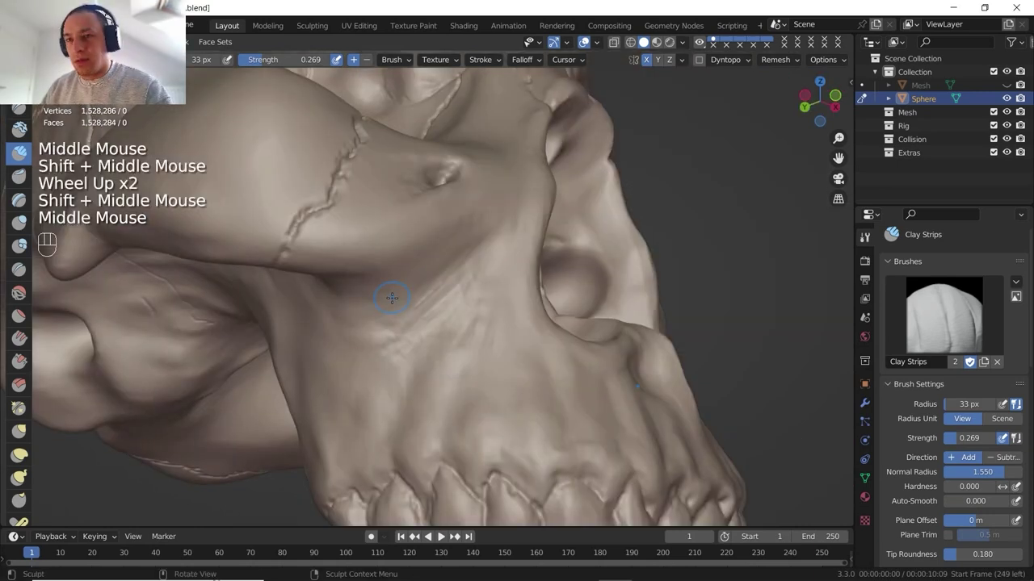
Step: Carve a diagonal hollow beneath the cheekbone with subtractive Clay Strips strokes and add volume along its upper side
{"action": "scroll", "coordinate": [391, 298], "scroll_direction": "up", "scroll_amount": 1}
{"action": "middle_click_drag", "start_coordinate": [392, 298], "coordinate": [373, 276], "text": "shift"}
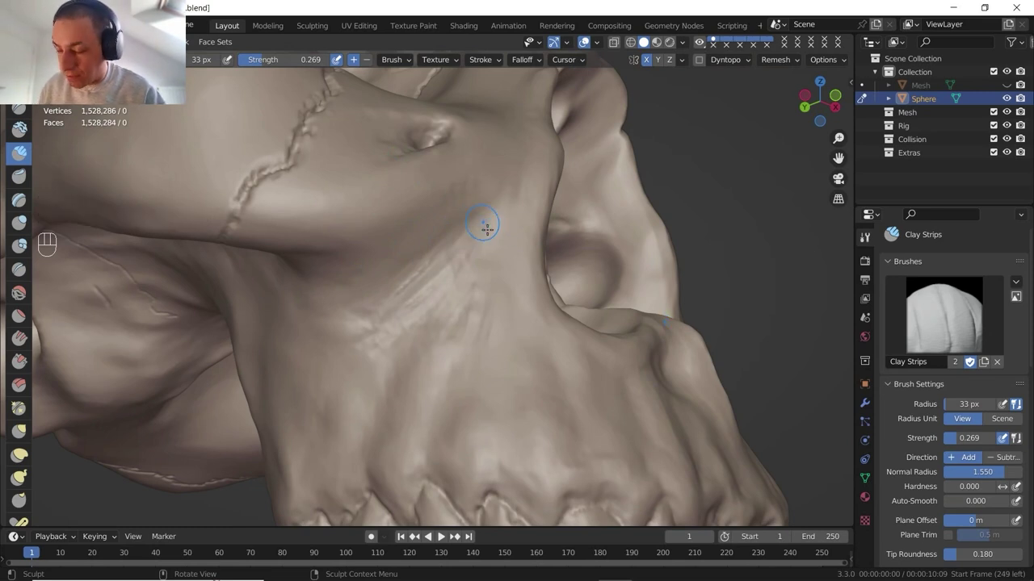
{"action": "mouse_move", "coordinate": [496, 224]}
{"action": "left_mouse_down", "text": "ctrl"}
{"action": "mouse_move", "coordinate": [487, 212]}
{"action": "mouse_move", "coordinate": [357, 348]}
{"action": "left_mouse_up", "text": "ctrl"}
{"action": "mouse_move", "coordinate": [351, 333]}
{"action": "left_mouse_down", "text": "ctrl"}
{"action": "mouse_move", "coordinate": [319, 342]}
{"action": "mouse_move", "coordinate": [339, 336]}
{"action": "left_mouse_up", "text": "ctrl"}
{"action": "left_click_drag", "start_coordinate": [449, 260], "coordinate": [435, 269], "text": "ctrl"}
{"action": "left_click_drag", "start_coordinate": [444, 262], "coordinate": [459, 263], "text": "ctrl"}
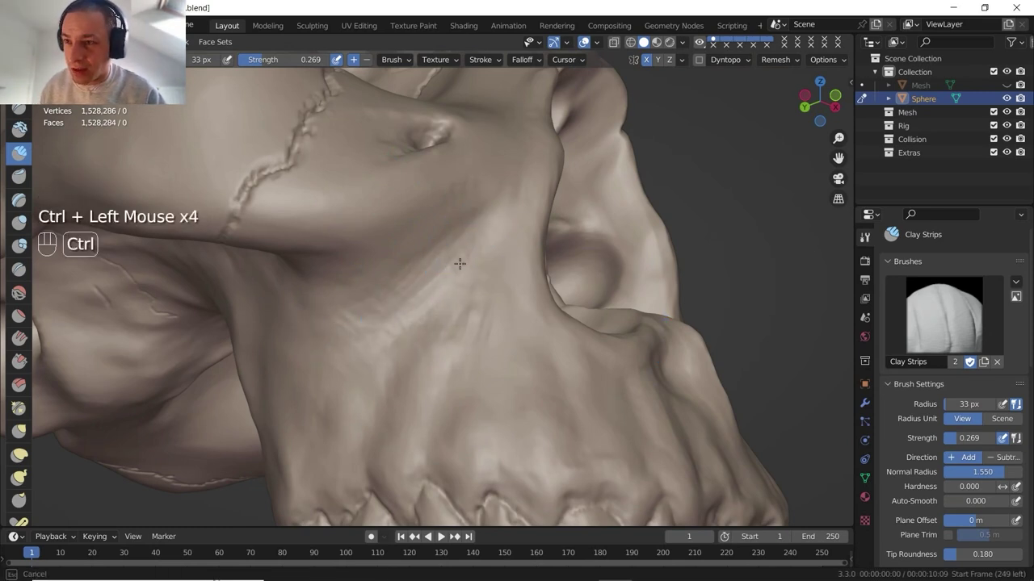
{"action": "left_click", "coordinate": [387, 323], "text": "ctrl"}
{"action": "left_click", "coordinate": [448, 315], "text": "ctrl"}
{"action": "left_click", "coordinate": [461, 247], "text": "ctrl"}
{"action": "left_click", "coordinate": [454, 261], "text": "ctrl"}
{"action": "left_click", "coordinate": [448, 275], "text": "ctrl"}
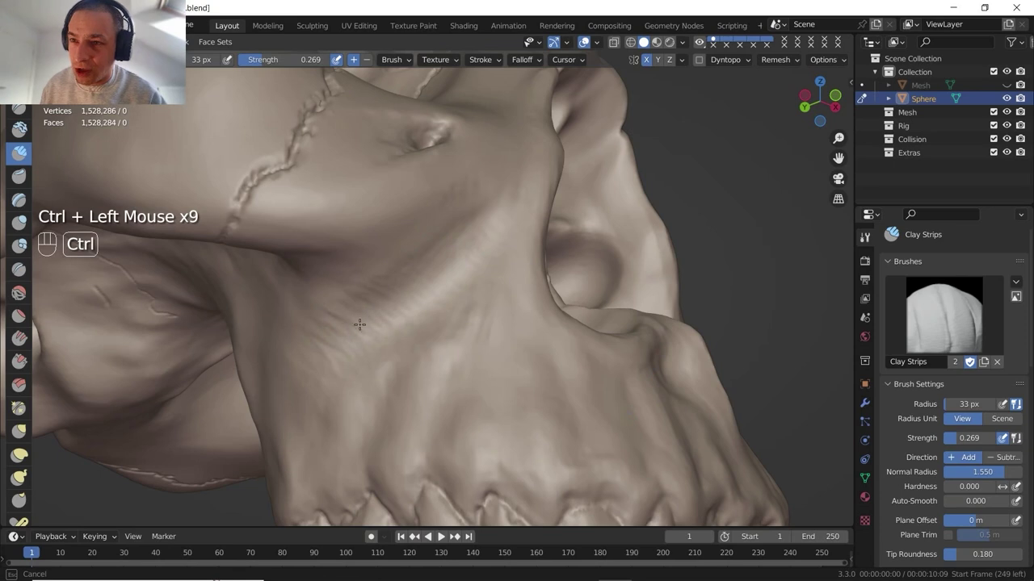
{"action": "left_click", "coordinate": [452, 212]}
{"action": "left_click", "coordinate": [443, 216]}
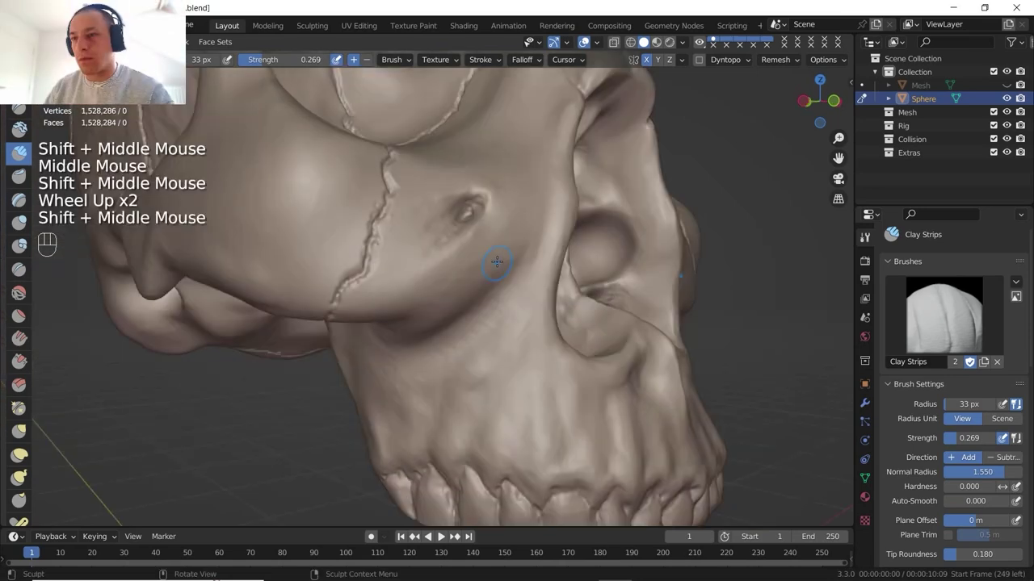
Step: Widen and deepen the depression around the small opening below the eye socket with subtractive Clay Strips, then smooth it
{"action": "middle_click_drag", "start_coordinate": [495, 261], "coordinate": [504, 247]}
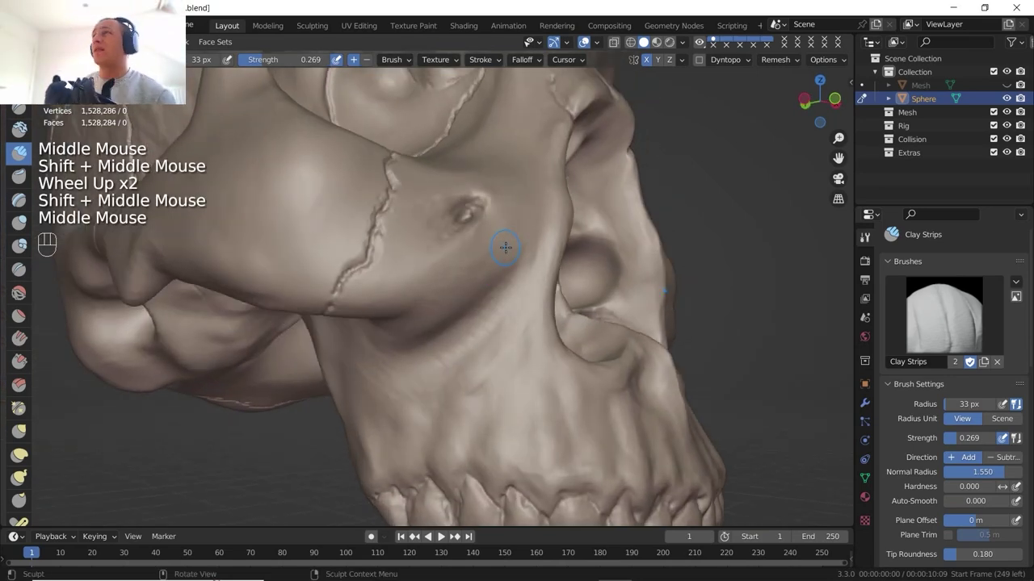
{"action": "scroll", "coordinate": [521, 267], "scroll_direction": "down", "scroll_amount": 1}
{"action": "middle_click_drag", "start_coordinate": [535, 286], "coordinate": [512, 260], "text": "shift"}
{"action": "middle_click_drag", "start_coordinate": [513, 260], "coordinate": [468, 270]}
{"action": "scroll", "coordinate": [568, 291], "scroll_direction": "up", "scroll_amount": 2}
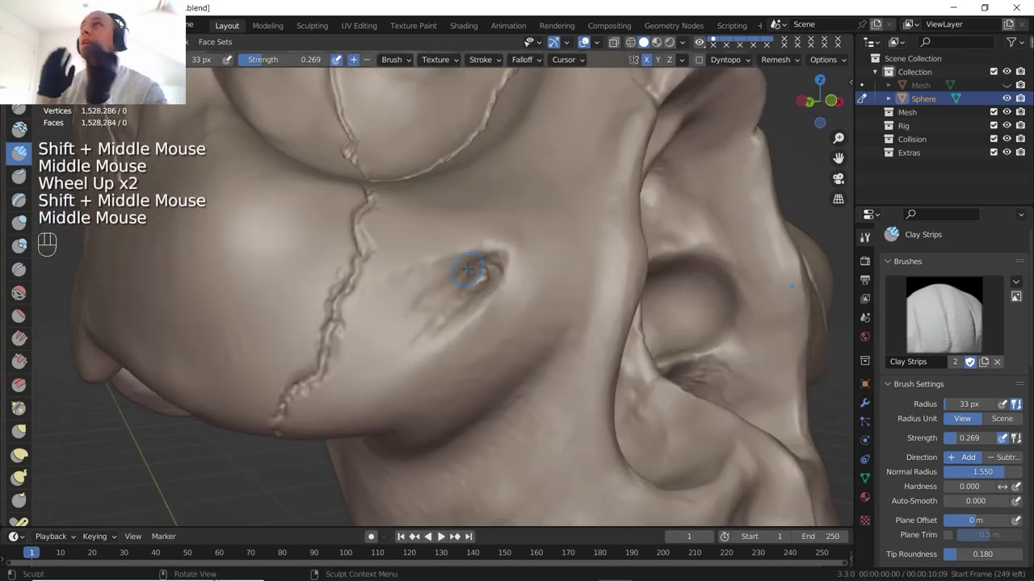
{"action": "left_click_drag", "start_coordinate": [468, 271], "coordinate": [406, 317], "text": "ctrl"}
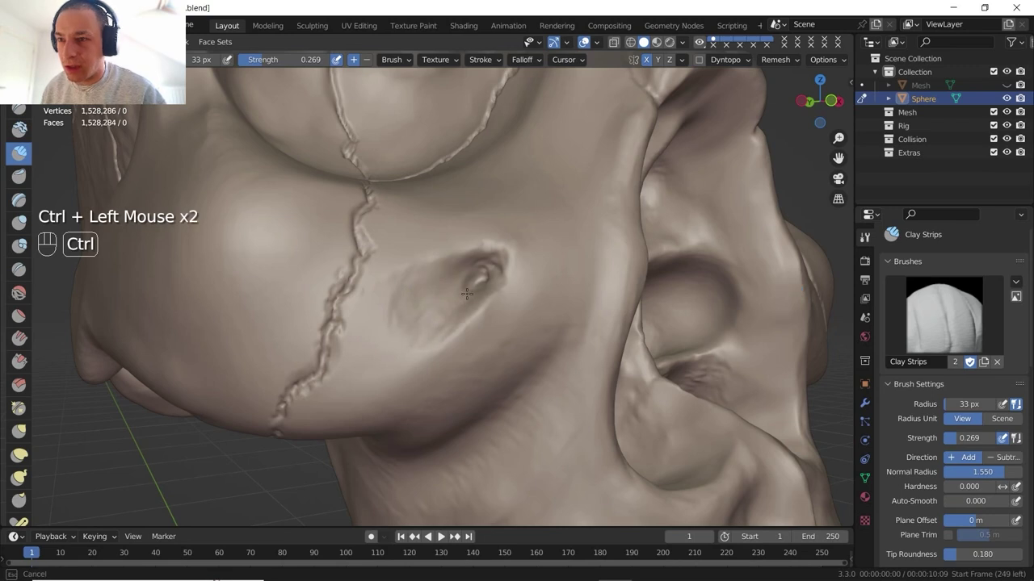
{"action": "left_click_drag", "start_coordinate": [466, 294], "coordinate": [412, 320], "text": "ctrl"}
{"action": "left_click_drag", "start_coordinate": [452, 282], "coordinate": [404, 315], "text": "ctrl"}
{"action": "left_click_drag", "start_coordinate": [444, 291], "coordinate": [401, 321], "text": "ctrl"}
{"action": "left_click_drag", "start_coordinate": [436, 298], "coordinate": [403, 323], "text": "ctrl"}
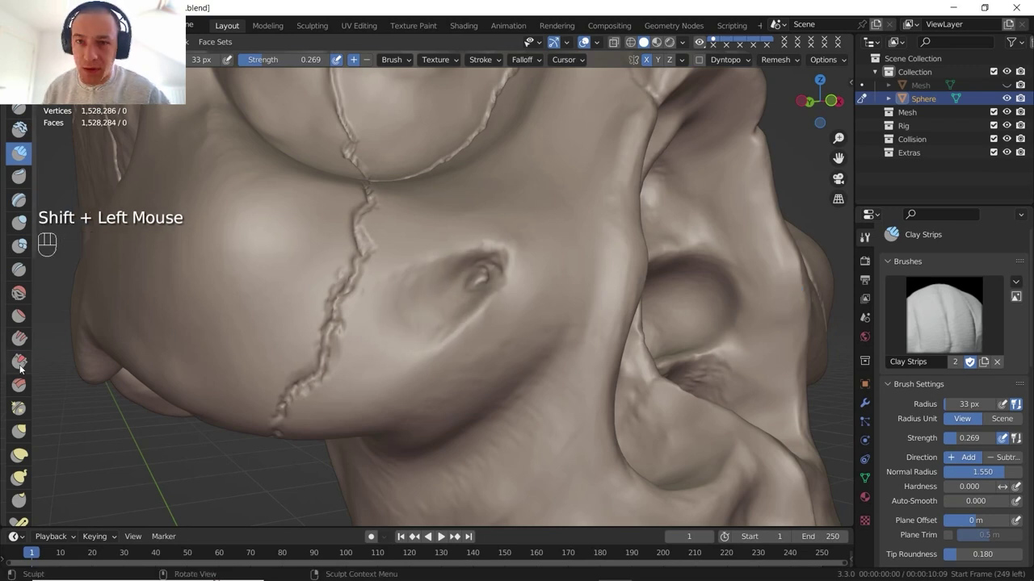
Step: Flatten the lower edge of the depression below the eye socket with the Scrape brush at strength 0.700 and radius 33 px
{"action": "left_click", "coordinate": [20, 361]}
{"action": "left_click_drag", "start_coordinate": [508, 293], "coordinate": [467, 326]}
{"action": "left_click", "coordinate": [468, 325]}
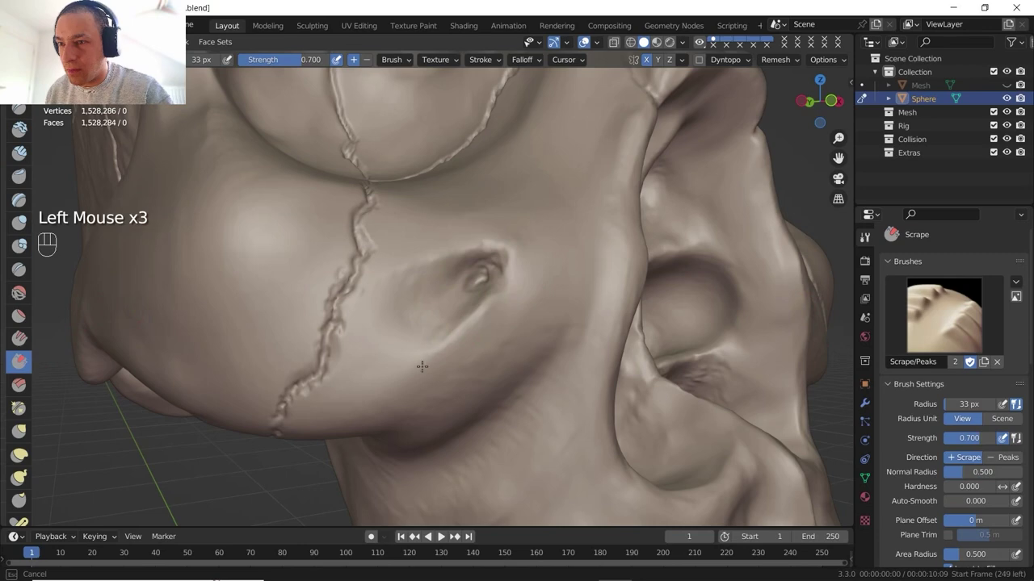
Step: Scrape the surface of the upper teeth near the gum line
{"action": "scroll", "coordinate": [468, 339], "scroll_direction": "down", "scroll_amount": 2}
{"action": "mouse_move", "coordinate": [468, 339]}
{"action": "middle_mouse_down"}
{"action": "mouse_move", "coordinate": [410, 276]}
{"action": "mouse_move", "coordinate": [438, 318]}
{"action": "mouse_move", "coordinate": [355, 254]}
{"action": "mouse_move", "coordinate": [403, 229]}
{"action": "mouse_move", "coordinate": [462, 302]}
{"action": "mouse_move", "coordinate": [444, 296]}
{"action": "mouse_move", "coordinate": [477, 323]}
{"action": "mouse_move", "coordinate": [452, 331]}
{"action": "middle_mouse_up"}
{"action": "scroll", "coordinate": [438, 318], "scroll_direction": "up", "scroll_amount": 2}
{"action": "scroll", "coordinate": [461, 302], "scroll_direction": "down", "scroll_amount": 4}
{"action": "scroll", "coordinate": [478, 323], "scroll_direction": "down", "scroll_amount": 2}
{"action": "middle_click_drag", "start_coordinate": [453, 331], "coordinate": [432, 307]}
{"action": "scroll", "coordinate": [403, 337], "scroll_direction": "up", "scroll_amount": 2}
{"action": "scroll", "coordinate": [420, 319], "scroll_direction": "down", "scroll_amount": 2}
{"action": "middle_click_drag", "start_coordinate": [432, 306], "coordinate": [441, 296]}
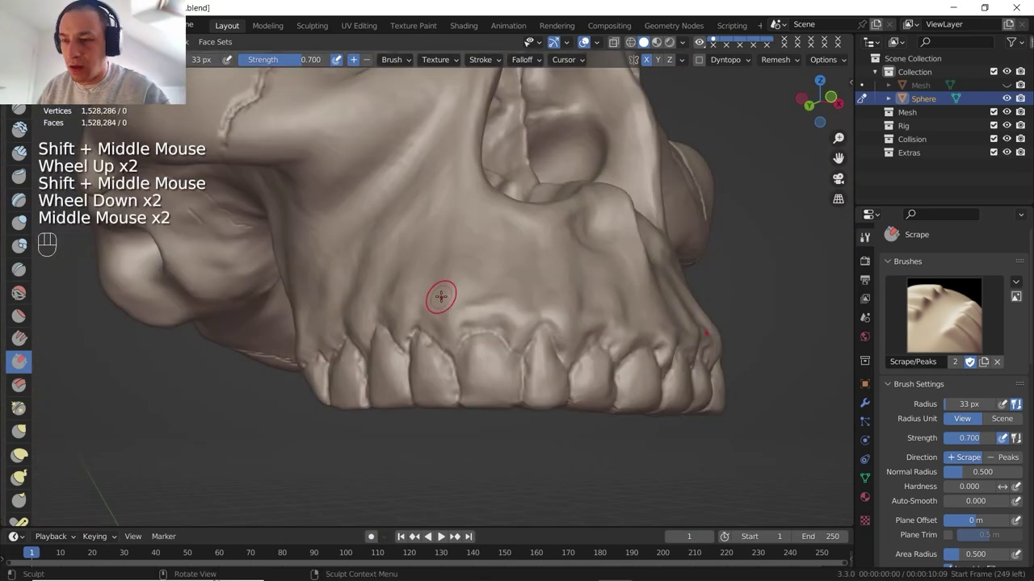
{"action": "left_click", "coordinate": [470, 356]}
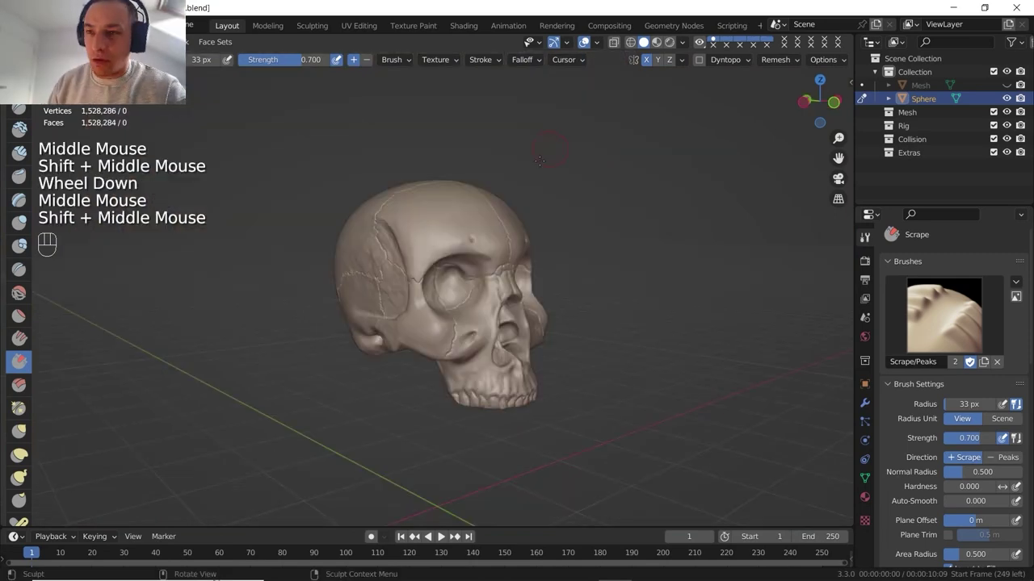
Step: Examine the overall shape of the skull from the front and from underneath
{"action": "scroll", "coordinate": [487, 288], "scroll_direction": "up", "scroll_amount": 2}
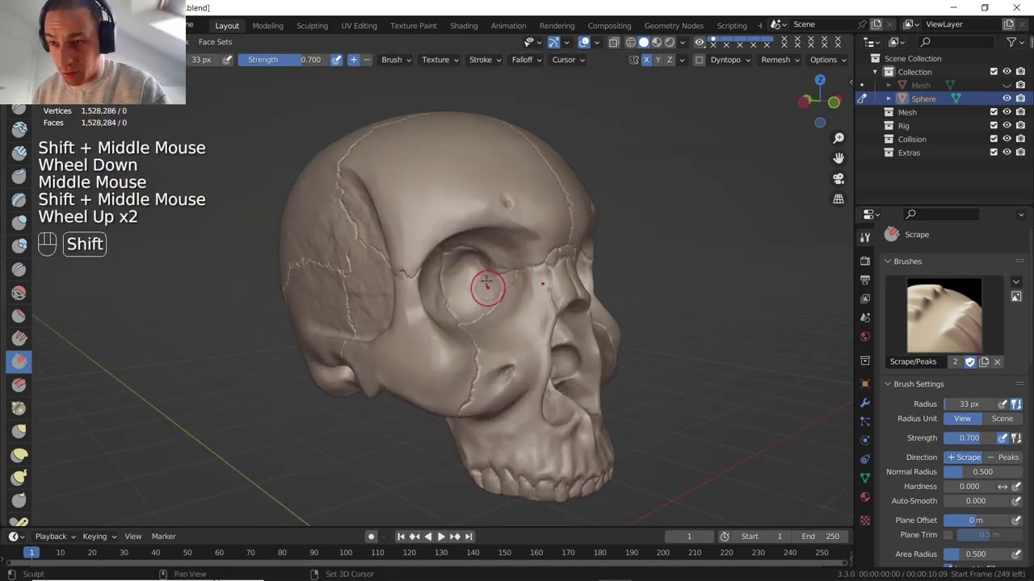
{"action": "middle_click_drag", "start_coordinate": [487, 288], "coordinate": [485, 270], "text": "shift"}
{"action": "middle_click_drag", "start_coordinate": [484, 270], "coordinate": [517, 267]}
{"action": "scroll", "coordinate": [496, 267], "scroll_direction": "down", "scroll_amount": 1}
{"action": "middle_click_drag", "start_coordinate": [517, 266], "coordinate": [477, 266], "text": "shift"}
{"action": "scroll", "coordinate": [483, 273], "scroll_direction": "up", "scroll_amount": 1}
{"action": "middle_click_drag", "start_coordinate": [477, 267], "coordinate": [440, 239], "text": "shift"}
{"action": "scroll", "coordinate": [461, 250], "scroll_direction": "up", "scroll_amount": 2}
{"action": "scroll", "coordinate": [452, 246], "scroll_direction": "up", "scroll_amount": 1}
{"action": "scroll", "coordinate": [437, 235], "scroll_direction": "down", "scroll_amount": 2}
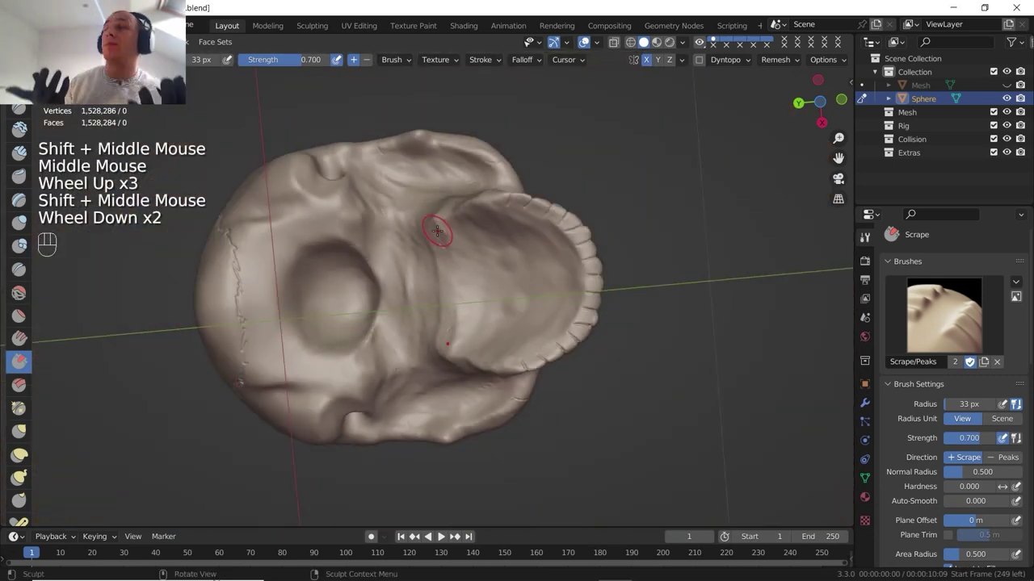
Step: Carve a mirrored pair of elongated openings behind the palate using subtractive Draw strokes at strength 0.500 and radius 16 px
{"action": "left_click", "coordinate": [19, 128]}
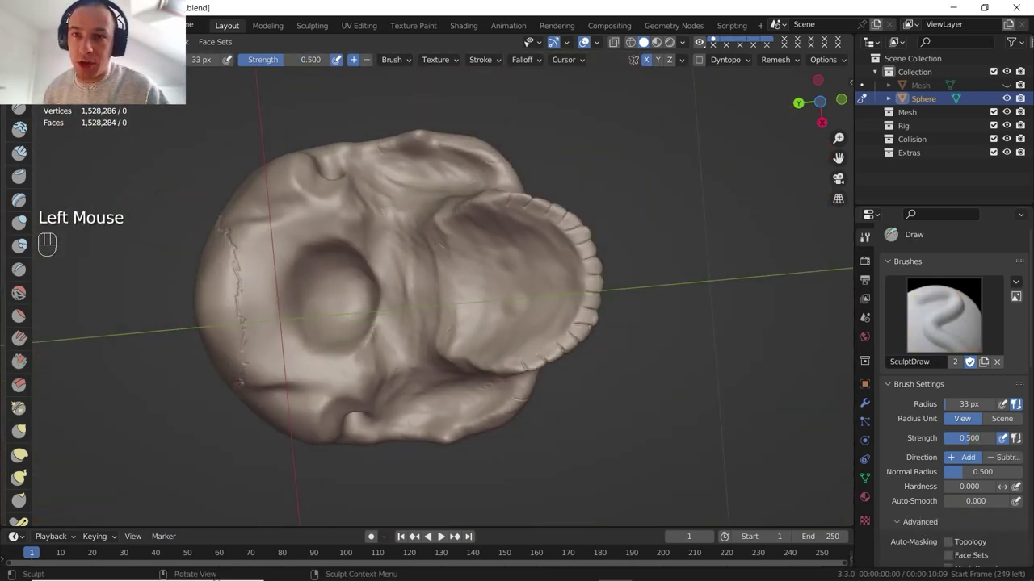
{"action": "key", "text": "f"}
{"action": "left_click", "coordinate": [412, 269]}
{"action": "key", "text": "f"}
{"action": "left_click", "coordinate": [415, 269]}
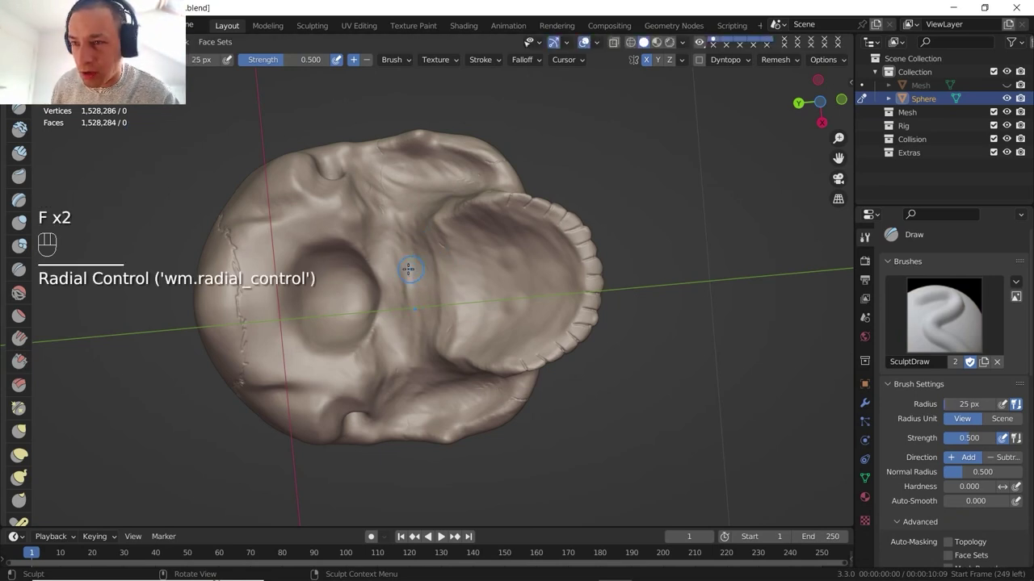
{"action": "key", "text": "f"}
{"action": "left_click", "coordinate": [395, 266], "text": "ctrl"}
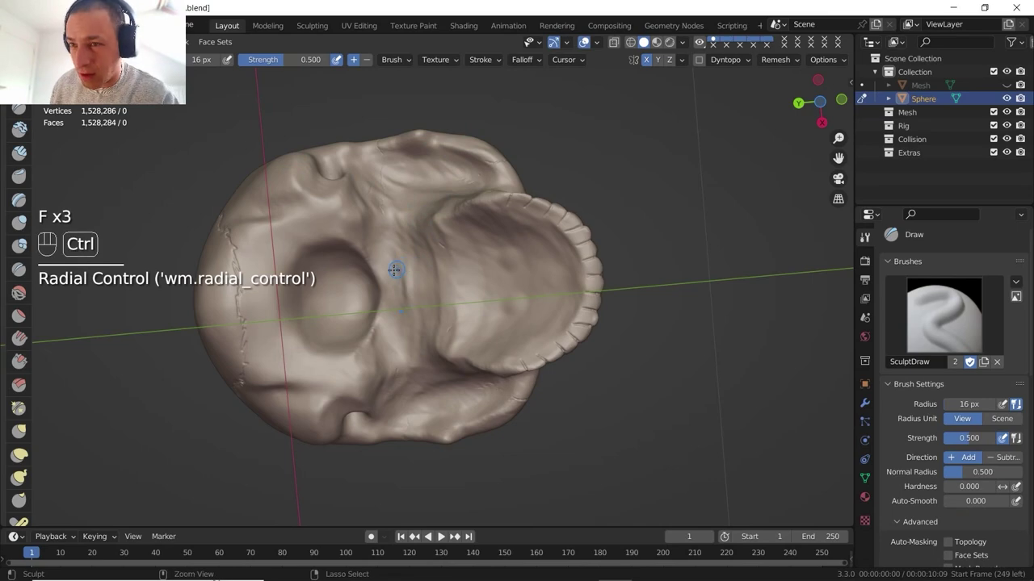
{"action": "left_click_drag", "start_coordinate": [395, 269], "coordinate": [425, 273], "text": "ctrl"}
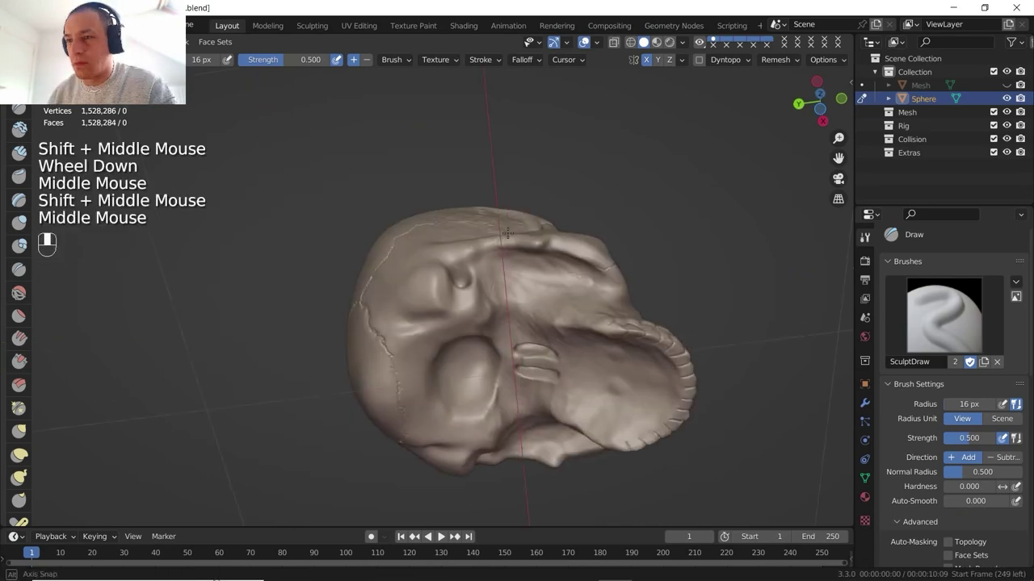
Step: Switch to the Clay Strips brush and set its strength to 0.1
{"action": "middle_click_drag", "start_coordinate": [503, 220], "coordinate": [499, 230]}
{"action": "mouse_move", "coordinate": [498, 230]}
{"action": "middle_mouse_down", "text": "shift"}
{"action": "mouse_move", "coordinate": [480, 205]}
{"action": "mouse_move", "coordinate": [496, 270]}
{"action": "mouse_move", "coordinate": [476, 256]}
{"action": "middle_mouse_up", "text": "shift"}
{"action": "scroll", "coordinate": [495, 270], "scroll_direction": "up", "scroll_amount": 1}
{"action": "mouse_move", "coordinate": [477, 257]}
{"action": "middle_mouse_down"}
{"action": "mouse_move", "coordinate": [448, 326]}
{"action": "mouse_move", "coordinate": [516, 428]}
{"action": "middle_mouse_up"}
{"action": "left_click", "coordinate": [20, 152]}
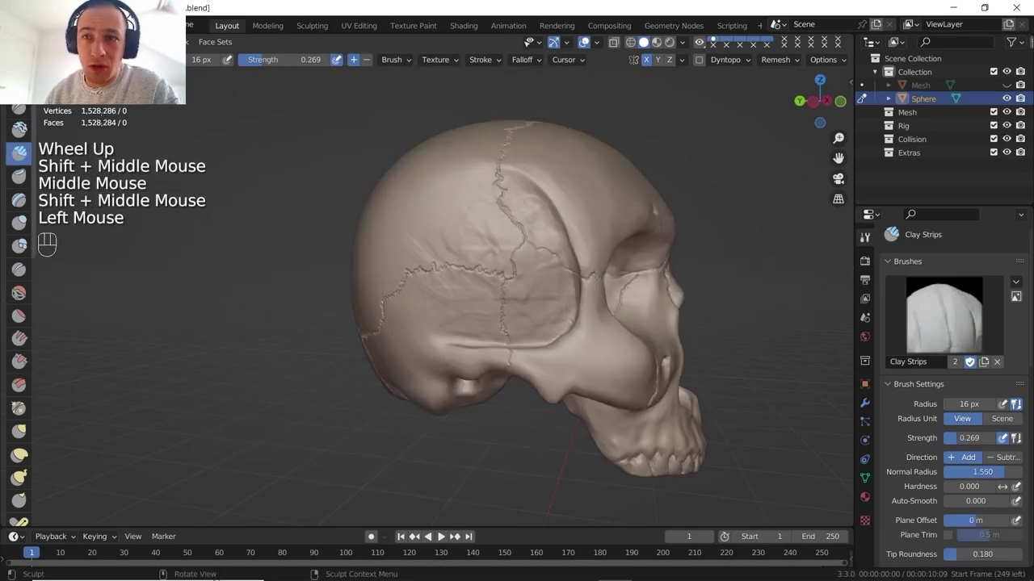
{"action": "left_click", "coordinate": [316, 63]}
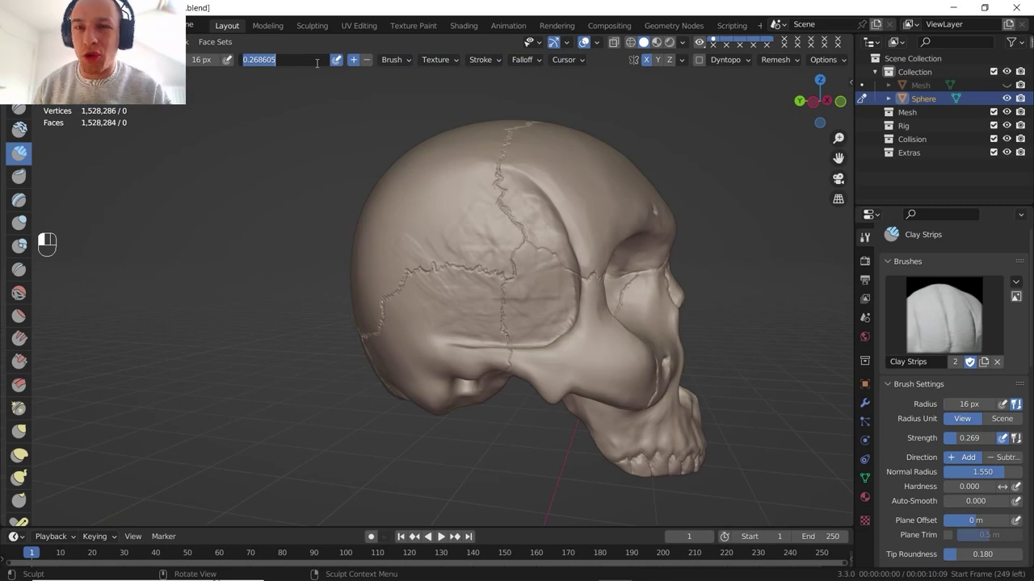
{"action": "type", "text": "0.1"}
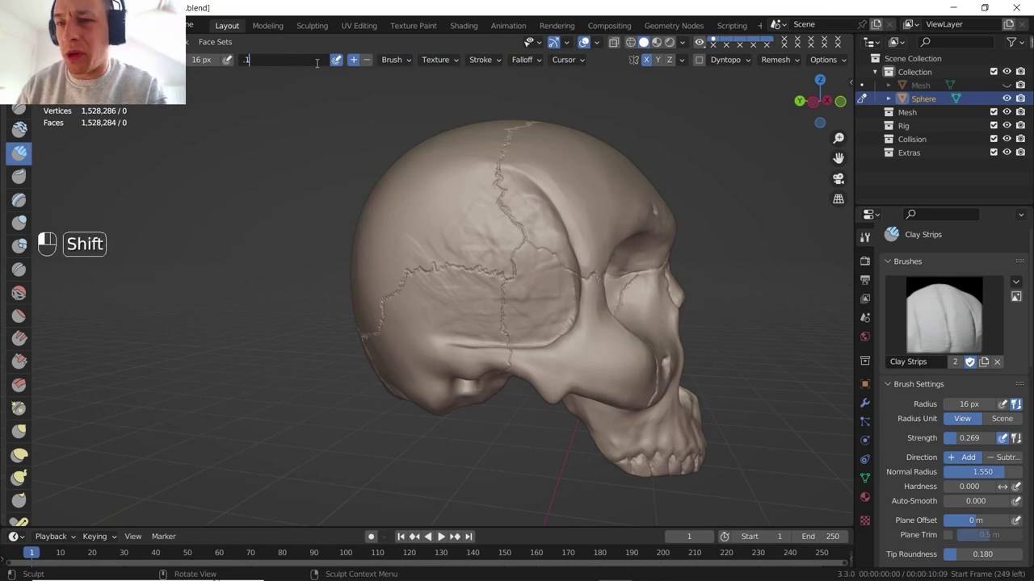
{"action": "key", "text": "Return"}
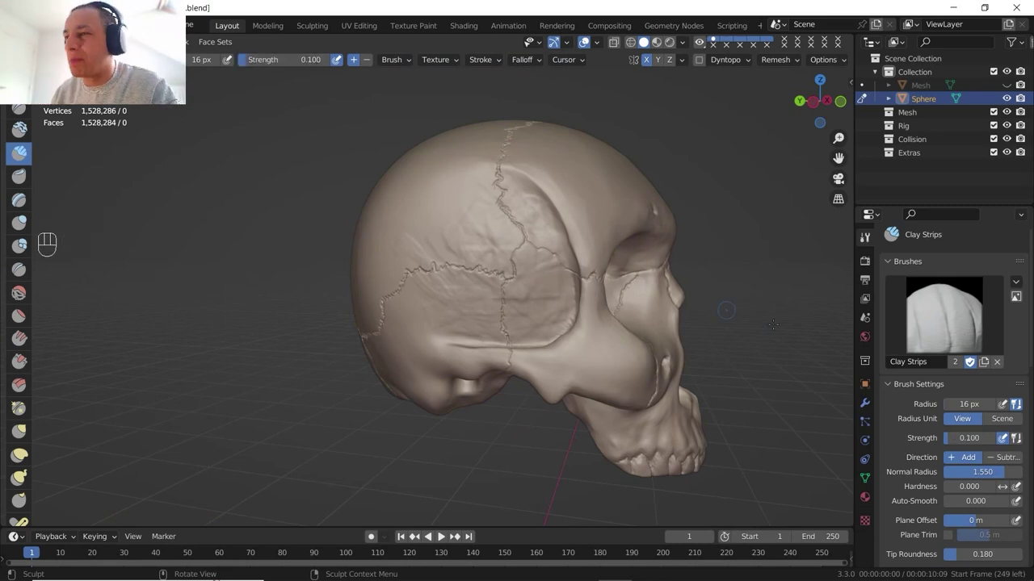
Step: Add a new Clouds texture to the Clay Strips brush and set its noise size to 0.16
{"action": "scroll", "coordinate": [917, 408], "scroll_direction": "down", "scroll_amount": 7}
{"action": "scroll", "coordinate": [902, 368], "scroll_direction": "down", "scroll_amount": 2}
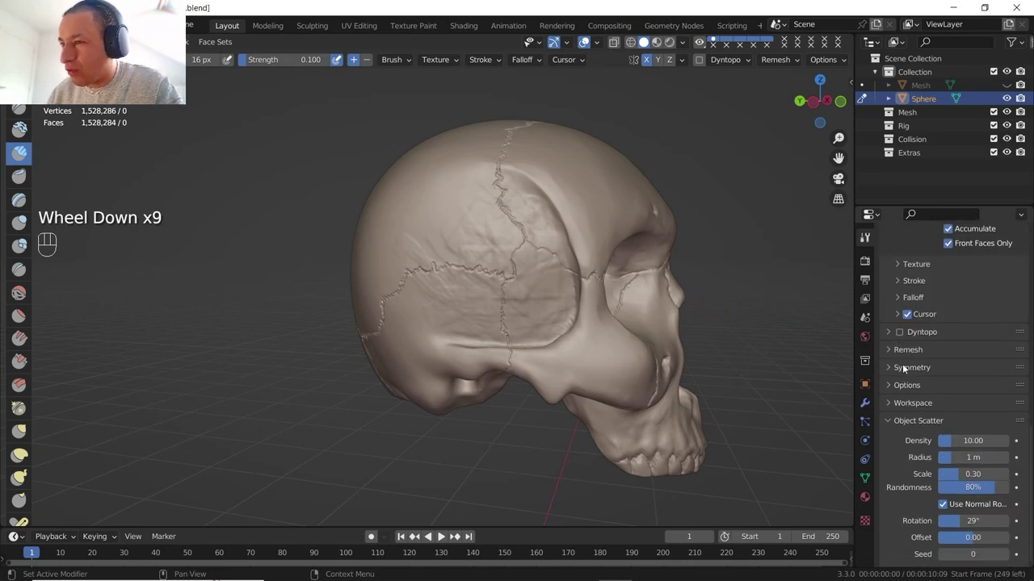
{"action": "scroll", "coordinate": [914, 395], "scroll_direction": "up", "scroll_amount": 4}
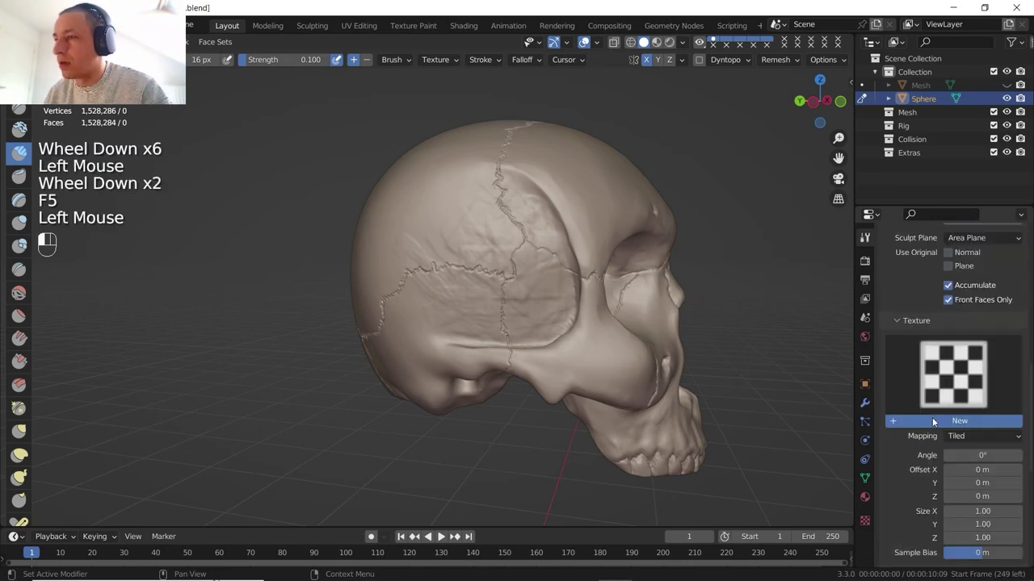
{"action": "left_click", "coordinate": [948, 420]}
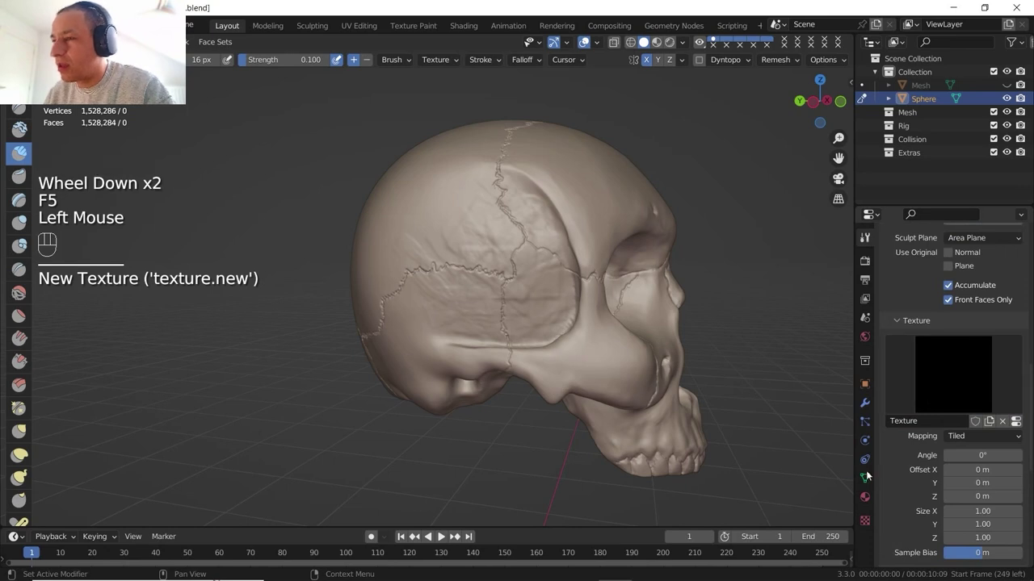
{"action": "left_click", "coordinate": [865, 518]}
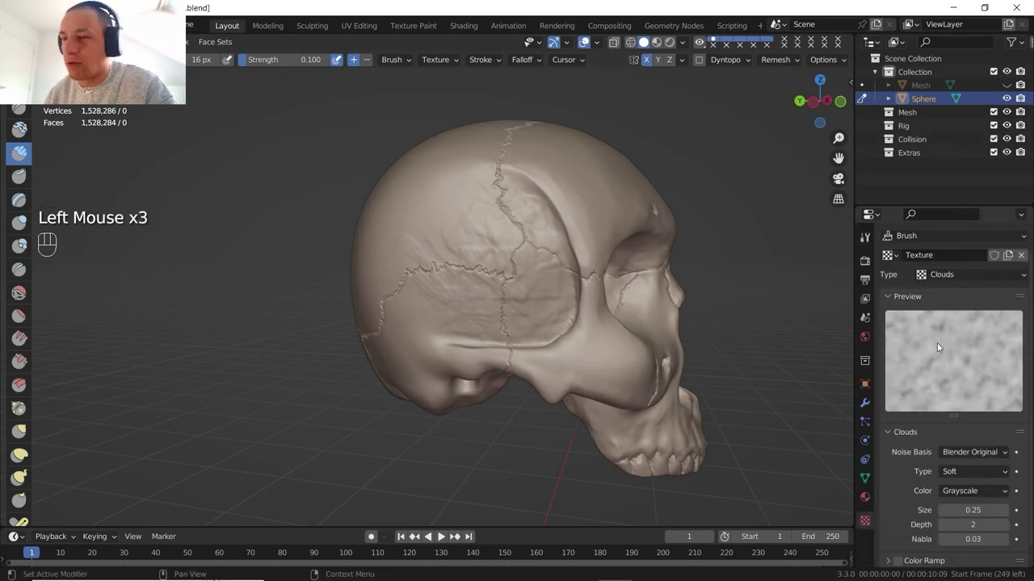
{"action": "scroll", "coordinate": [938, 347], "scroll_direction": "down", "scroll_amount": 2}
{"action": "left_click_drag", "start_coordinate": [973, 490], "coordinate": [928, 490]}
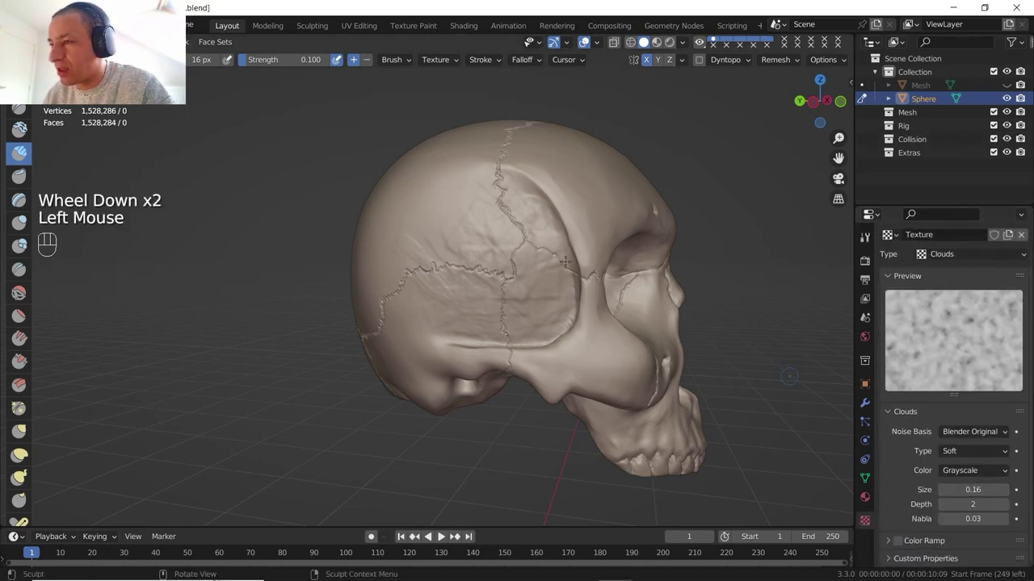
Step: Try a textured stroke on the side of the cranium and save the file
{"action": "left_click_drag", "start_coordinate": [435, 196], "coordinate": [415, 241]}
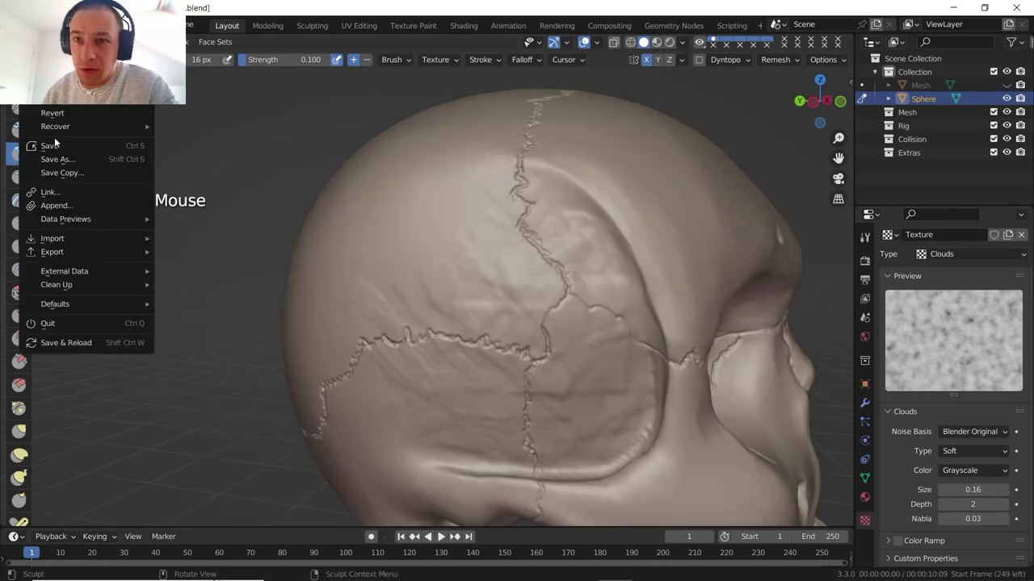
{"action": "left_click", "coordinate": [54, 145]}
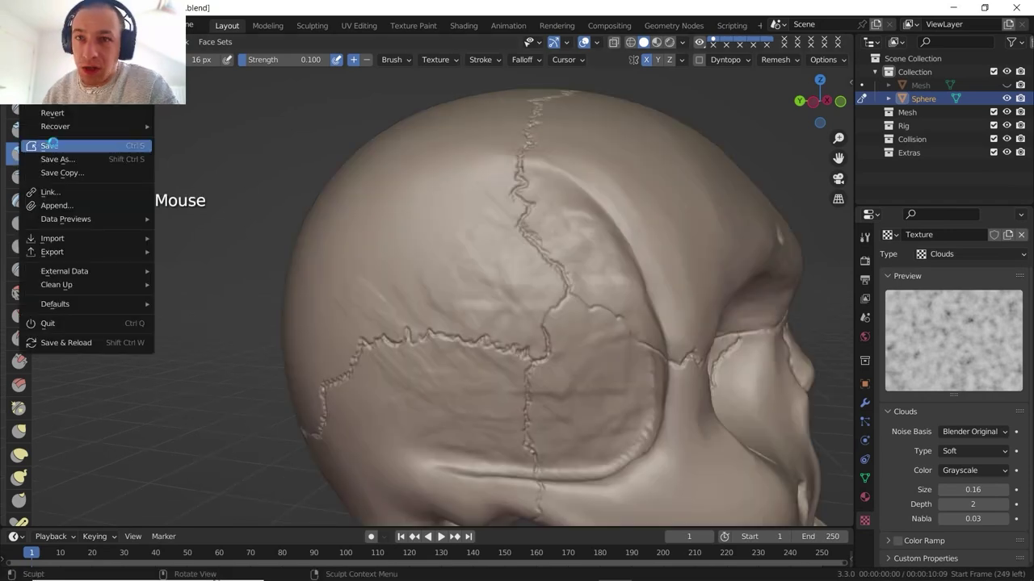
{"action": "left_click", "coordinate": [53, 146]}
{"action": "middle_click_drag", "start_coordinate": [341, 195], "coordinate": [406, 231]}
{"action": "scroll", "coordinate": [406, 235], "scroll_direction": "up", "scroll_amount": 1}
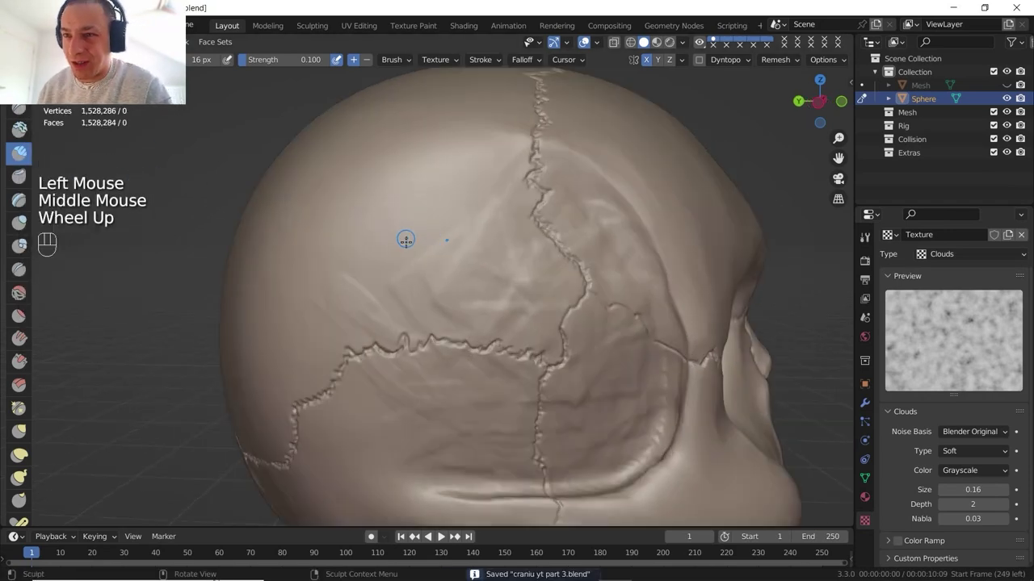
Step: Undo the last stroke and roughen the temple area on both sides of its sutures with Clay Strips at radius 105 px
{"action": "key", "text": "ctrl+z"}
{"action": "scroll", "coordinate": [407, 235], "scroll_direction": "down", "scroll_amount": 2}
{"action": "left_click", "coordinate": [864, 238]}
{"action": "middle_click_drag", "start_coordinate": [450, 279], "coordinate": [440, 256], "text": "shift"}
{"action": "middle_click_drag", "start_coordinate": [440, 257], "coordinate": [395, 252]}
{"action": "middle_click_drag", "start_coordinate": [396, 252], "coordinate": [368, 230], "text": "shift"}
{"action": "middle_click_drag", "start_coordinate": [368, 231], "coordinate": [347, 224]}
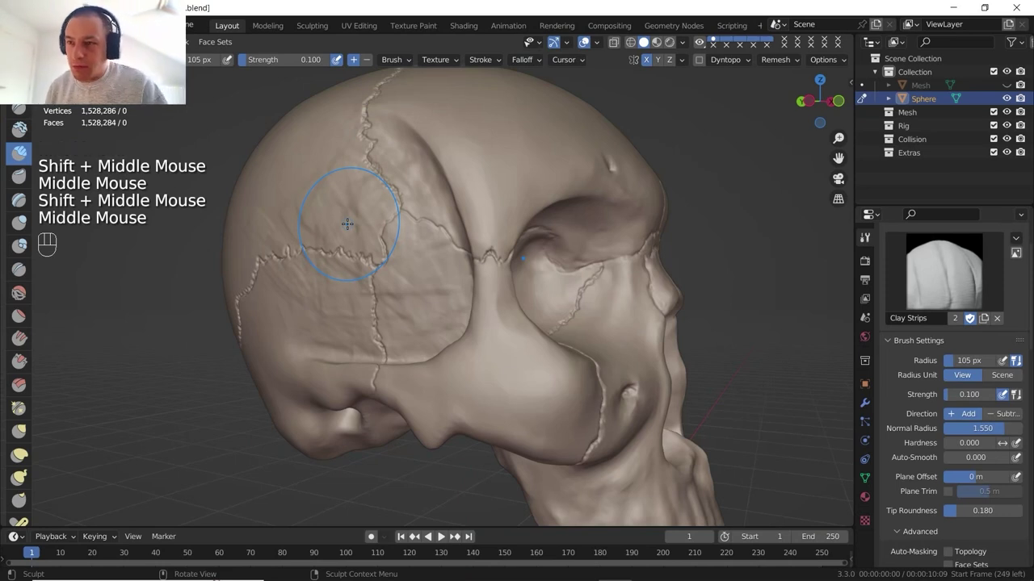
{"action": "left_click_drag", "start_coordinate": [403, 125], "coordinate": [383, 215]}
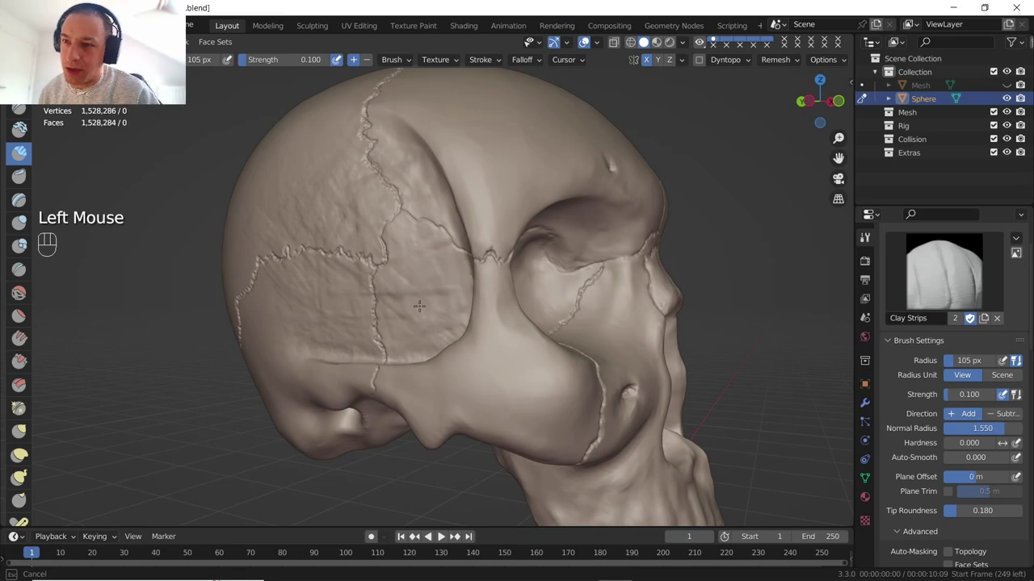
{"action": "mouse_move", "coordinate": [420, 307]}
{"action": "left_mouse_down"}
{"action": "mouse_move", "coordinate": [397, 247]}
{"action": "mouse_move", "coordinate": [422, 279]}
{"action": "mouse_move", "coordinate": [441, 242]}
{"action": "left_mouse_up"}
{"action": "left_click", "coordinate": [439, 256]}
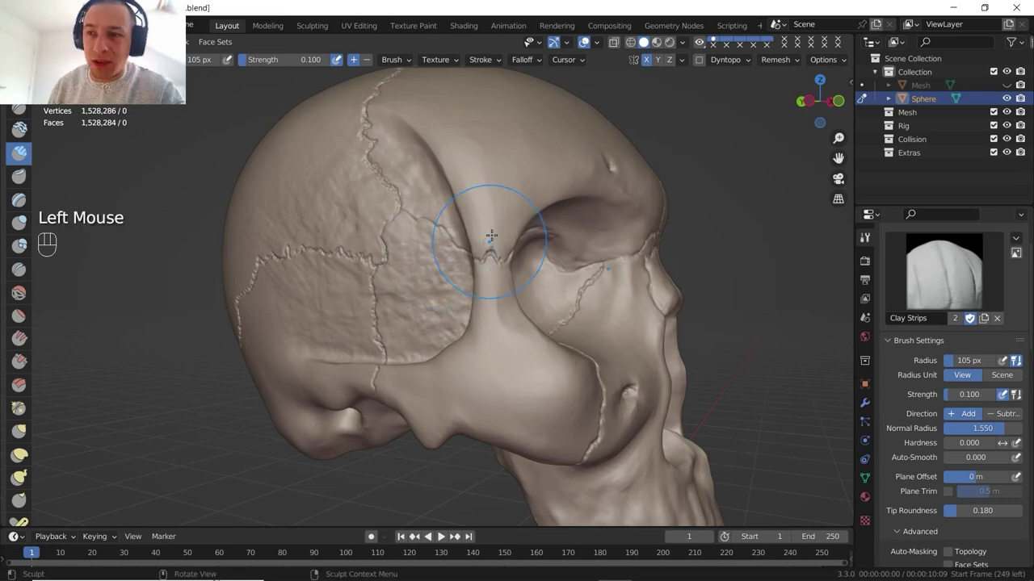
Step: Add the cloud texture across the forehead with light Clay Strips strokes up to the top sutures
{"action": "middle_click_drag", "start_coordinate": [492, 236], "coordinate": [355, 383]}
{"action": "scroll", "coordinate": [323, 355], "scroll_direction": "down", "scroll_amount": 1}
{"action": "middle_click_drag", "start_coordinate": [363, 331], "coordinate": [415, 318]}
{"action": "scroll", "coordinate": [416, 319], "scroll_direction": "up", "scroll_amount": 2}
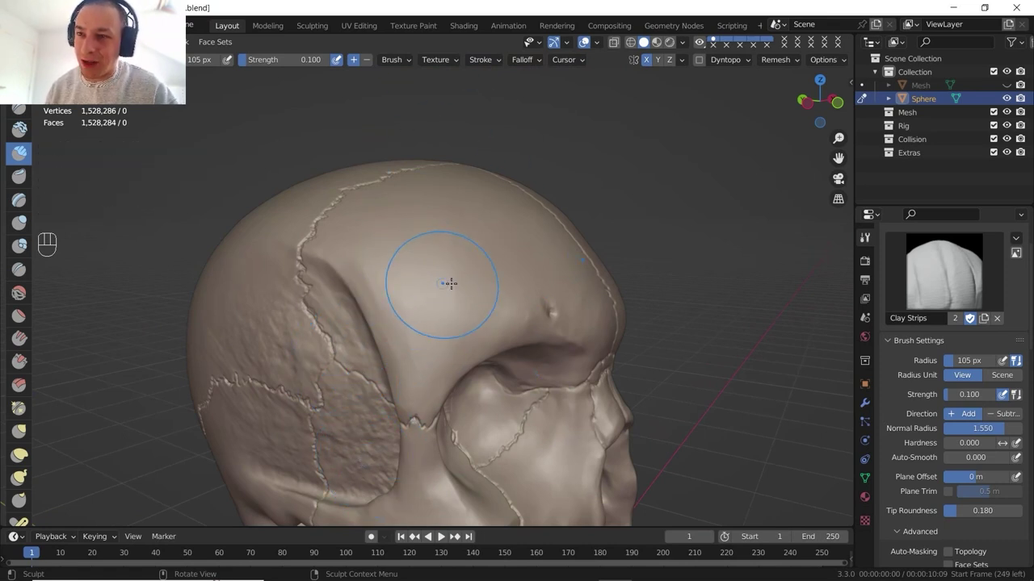
{"action": "left_click_drag", "start_coordinate": [449, 283], "coordinate": [417, 280]}
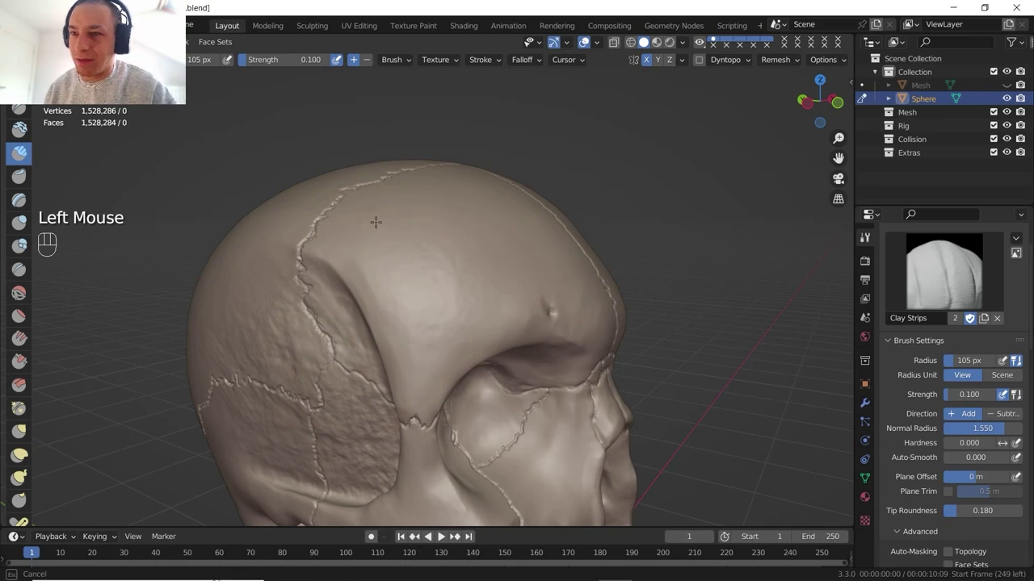
{"action": "middle_click_drag", "start_coordinate": [570, 292], "coordinate": [541, 283]}
{"action": "middle_click_drag", "start_coordinate": [541, 282], "coordinate": [512, 273], "text": "shift"}
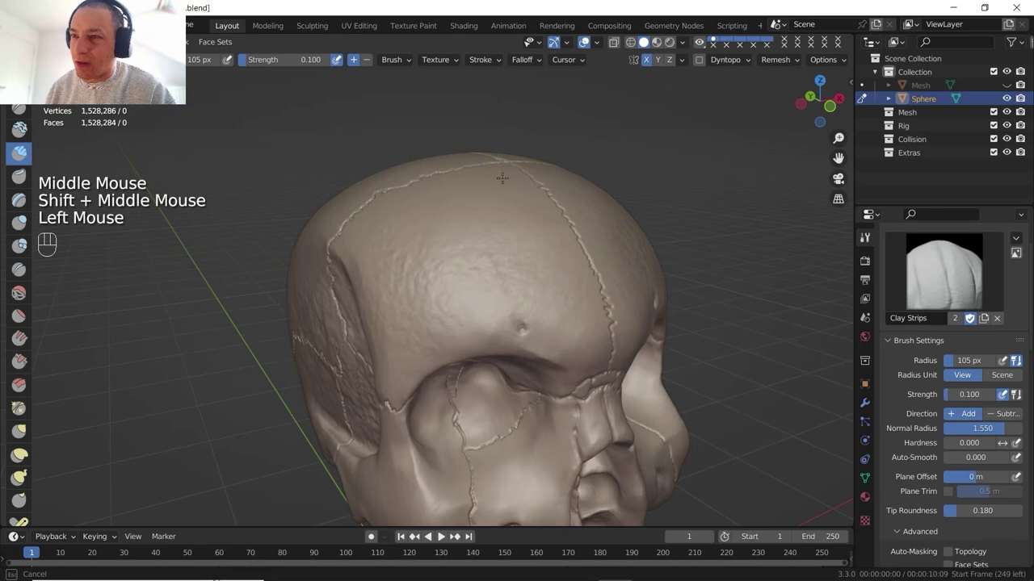
{"action": "left_click_drag", "start_coordinate": [502, 178], "coordinate": [485, 190]}
{"action": "left_click_drag", "start_coordinate": [493, 190], "coordinate": [513, 210]}
{"action": "left_click_drag", "start_coordinate": [505, 194], "coordinate": [521, 218]}
Step: Texture the inside of the eye socket with the Clay Strips brush
{"action": "middle_click_drag", "start_coordinate": [523, 267], "coordinate": [528, 212]}
{"action": "scroll", "coordinate": [541, 253], "scroll_direction": "down", "scroll_amount": 1}
{"action": "mouse_move", "coordinate": [528, 211]}
{"action": "middle_mouse_down", "text": "shift"}
{"action": "mouse_move", "coordinate": [540, 253]}
{"action": "mouse_move", "coordinate": [529, 232]}
{"action": "middle_mouse_up", "text": "shift"}
{"action": "mouse_move", "coordinate": [528, 233]}
{"action": "left_mouse_down"}
{"action": "mouse_move", "coordinate": [476, 314]}
{"action": "mouse_move", "coordinate": [460, 291]}
{"action": "mouse_move", "coordinate": [487, 304]}
{"action": "left_mouse_up"}
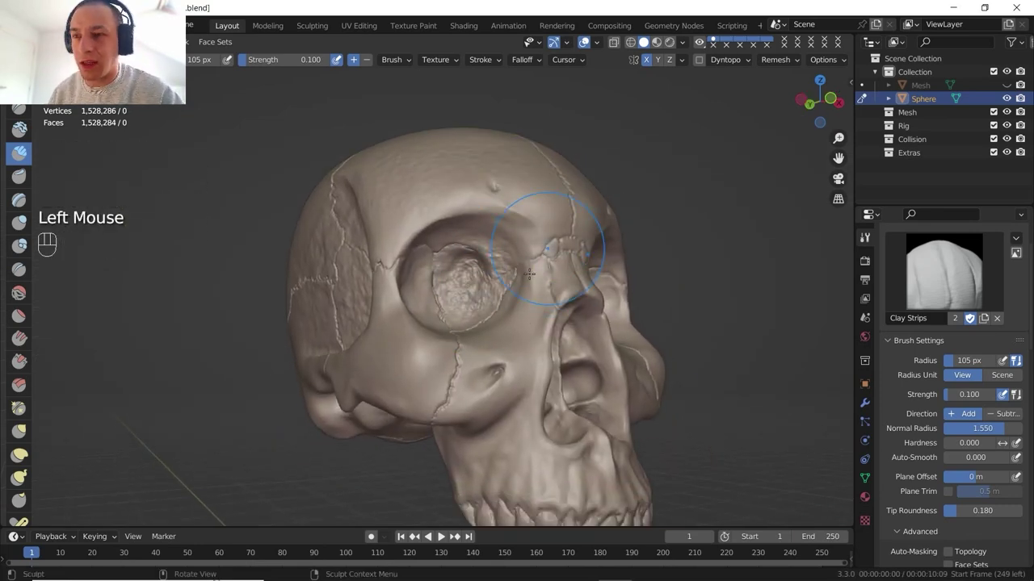
Step: Texture the cheek bone and the upper jaw below the eye socket with Clay Strips
{"action": "middle_click_drag", "start_coordinate": [496, 253], "coordinate": [452, 355]}
{"action": "left_click", "coordinate": [443, 364]}
{"action": "left_click", "coordinate": [436, 365]}
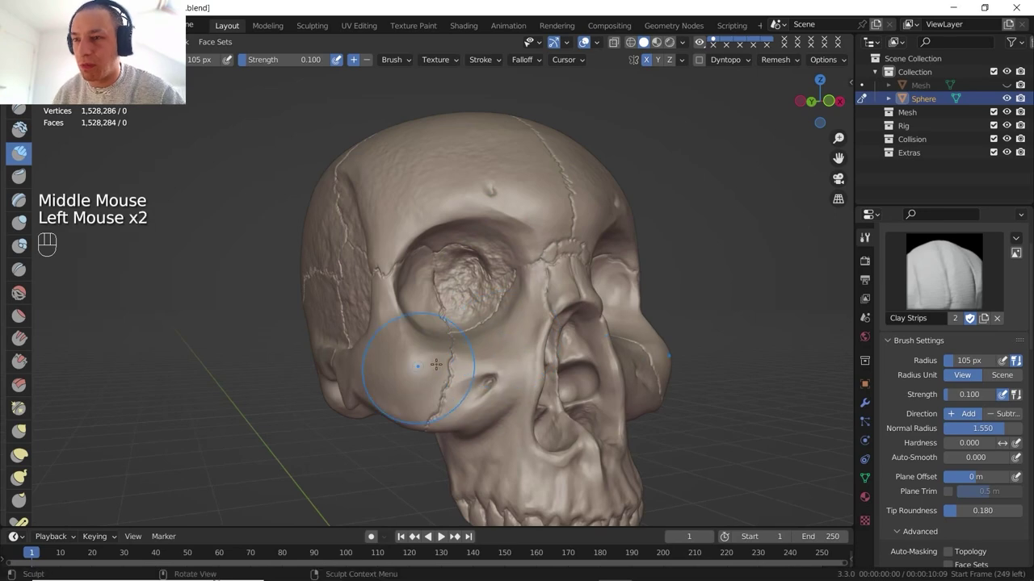
{"action": "mouse_move", "coordinate": [438, 366]}
{"action": "left_mouse_down"}
{"action": "mouse_move", "coordinate": [458, 378]}
{"action": "mouse_move", "coordinate": [484, 371]}
{"action": "left_mouse_up"}
{"action": "mouse_move", "coordinate": [491, 370]}
{"action": "left_mouse_down"}
{"action": "mouse_move", "coordinate": [504, 366]}
{"action": "mouse_move", "coordinate": [467, 404]}
{"action": "left_mouse_up"}
Step: Roughen the bone around and behind the ear hole with the textured Clay Strips brush
{"action": "mouse_move", "coordinate": [466, 404]}
{"action": "middle_mouse_down"}
{"action": "mouse_move", "coordinate": [484, 344]}
{"action": "mouse_move", "coordinate": [507, 315]}
{"action": "middle_mouse_up"}
{"action": "middle_click_drag", "start_coordinate": [508, 315], "coordinate": [477, 306]}
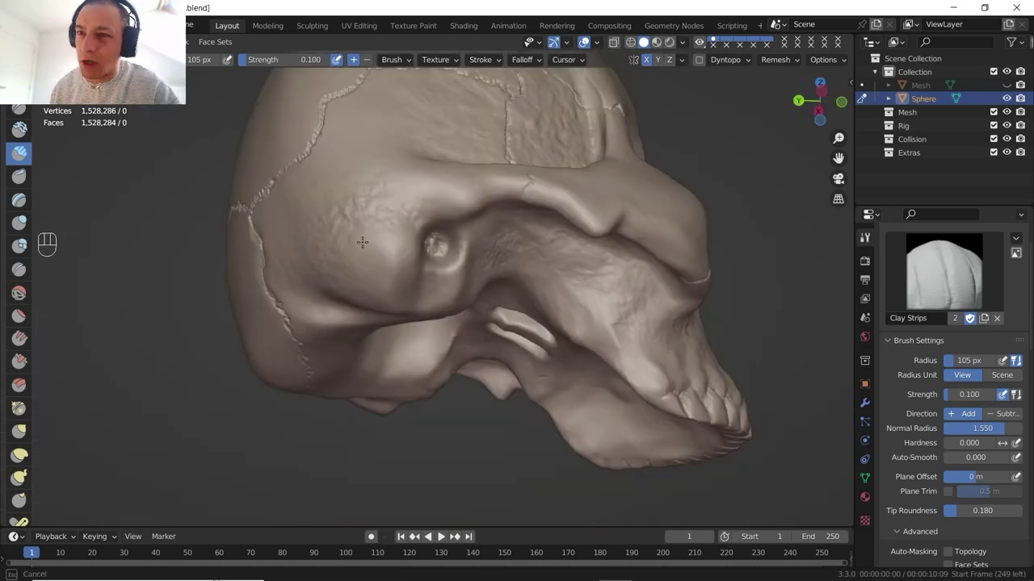
{"action": "scroll", "coordinate": [372, 198], "scroll_direction": "down", "scroll_amount": 2}
Step: Texture the rear and upper side surfaces of the cranium with Clay Strips strokes
{"action": "middle_click_drag", "start_coordinate": [371, 198], "coordinate": [426, 204], "text": "shift"}
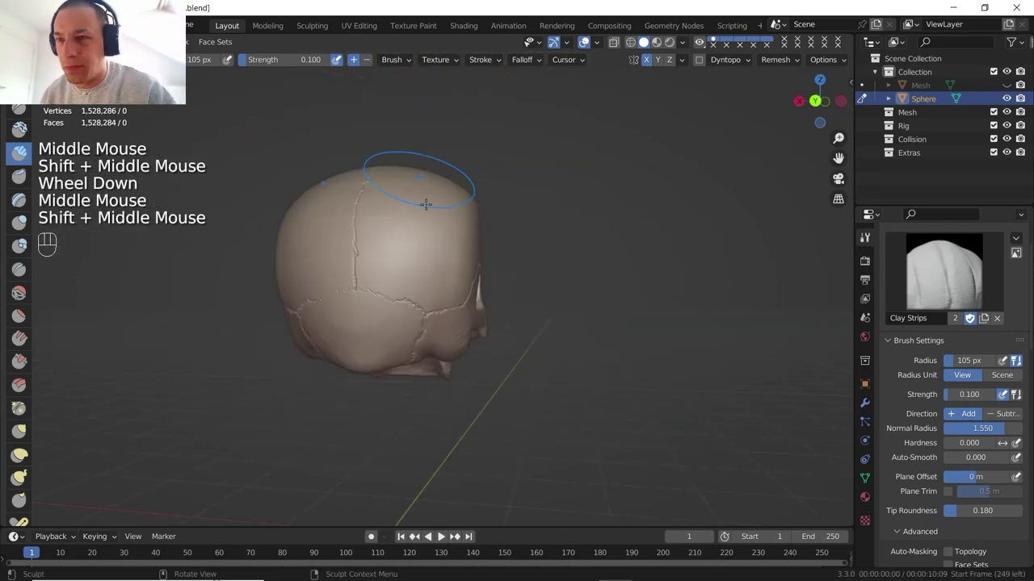
{"action": "left_click_drag", "start_coordinate": [420, 236], "coordinate": [420, 236]}
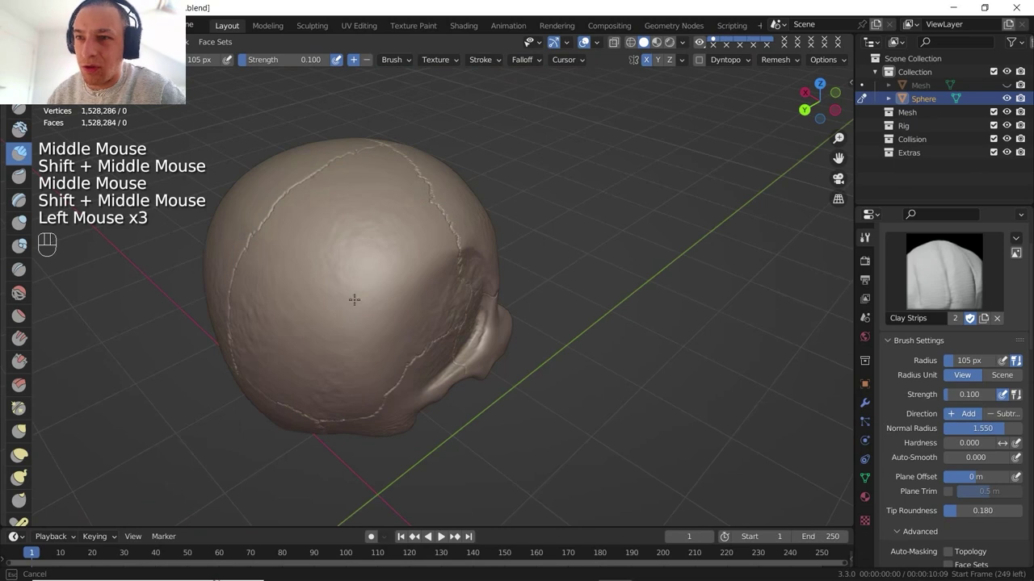
{"action": "scroll", "coordinate": [354, 299], "scroll_direction": "down", "scroll_amount": 1}
{"action": "middle_click_drag", "start_coordinate": [353, 300], "coordinate": [395, 293]}
{"action": "middle_click_drag", "start_coordinate": [395, 293], "coordinate": [481, 318], "text": "shift"}
{"action": "mouse_move", "coordinate": [371, 274]}
{"action": "left_mouse_down"}
{"action": "mouse_move", "coordinate": [370, 353]}
{"action": "mouse_move", "coordinate": [396, 315]}
{"action": "left_mouse_up"}
Step: Smooth the overly rough patch on the upper rear side of the cranium
{"action": "scroll", "coordinate": [396, 315], "scroll_direction": "up", "scroll_amount": 1}
{"action": "middle_click_drag", "start_coordinate": [395, 314], "coordinate": [400, 299]}
{"action": "scroll", "coordinate": [396, 293], "scroll_direction": "up", "scroll_amount": 1}
{"action": "mouse_move", "coordinate": [400, 299]}
{"action": "middle_mouse_down", "text": "shift"}
{"action": "mouse_move", "coordinate": [381, 299]}
{"action": "mouse_move", "coordinate": [420, 325]}
{"action": "middle_mouse_up", "text": "shift"}
{"action": "scroll", "coordinate": [381, 300], "scroll_direction": "up", "scroll_amount": 1, "text": "shift"}
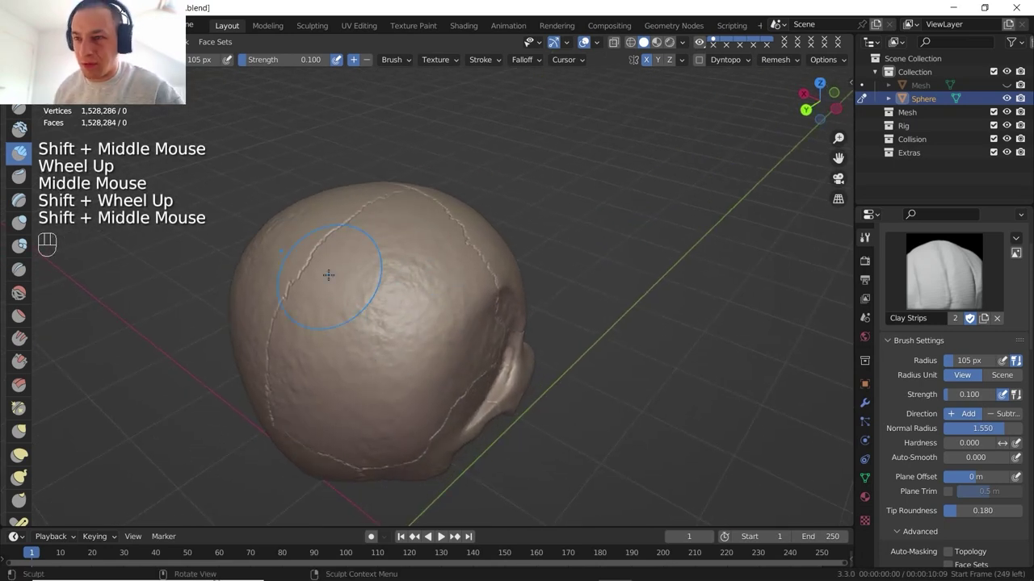
{"action": "left_click_drag", "start_coordinate": [390, 316], "coordinate": [384, 295], "text": "shift"}
{"action": "mouse_move", "coordinate": [384, 295]}
{"action": "left_mouse_down", "text": "shift"}
{"action": "mouse_move", "coordinate": [404, 275]}
{"action": "mouse_move", "coordinate": [414, 283]}
{"action": "left_mouse_up", "text": "shift"}
{"action": "left_click_drag", "start_coordinate": [414, 283], "coordinate": [410, 299], "text": "shift"}
{"action": "left_click_drag", "start_coordinate": [410, 299], "coordinate": [403, 316], "text": "shift"}
{"action": "left_click", "coordinate": [399, 323], "text": "shift"}
{"action": "left_click", "coordinate": [396, 340], "text": "shift"}
{"action": "scroll", "coordinate": [417, 282], "scroll_direction": "down", "scroll_amount": 1}
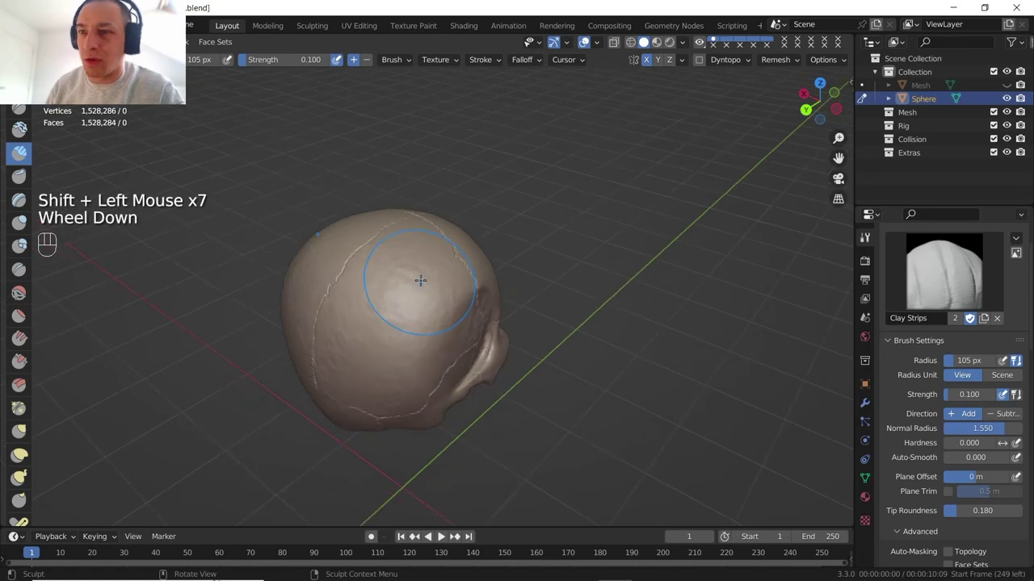
Step: Examine the textured cranium from the back, side and front
{"action": "middle_click_drag", "start_coordinate": [418, 282], "coordinate": [396, 250], "text": "shift"}
{"action": "middle_click_drag", "start_coordinate": [396, 251], "coordinate": [362, 211]}
{"action": "scroll", "coordinate": [356, 225], "scroll_direction": "up", "scroll_amount": 2}
{"action": "scroll", "coordinate": [345, 247], "scroll_direction": "down", "scroll_amount": 2}
{"action": "middle_click_drag", "start_coordinate": [345, 247], "coordinate": [403, 234], "text": "shift"}
{"action": "middle_click_drag", "start_coordinate": [404, 234], "coordinate": [355, 278]}
{"action": "middle_click_drag", "start_coordinate": [355, 279], "coordinate": [489, 255], "text": "shift"}
{"action": "middle_click_drag", "start_coordinate": [488, 254], "coordinate": [499, 243], "text": "shift"}
{"action": "scroll", "coordinate": [502, 235], "scroll_direction": "up", "scroll_amount": 2}
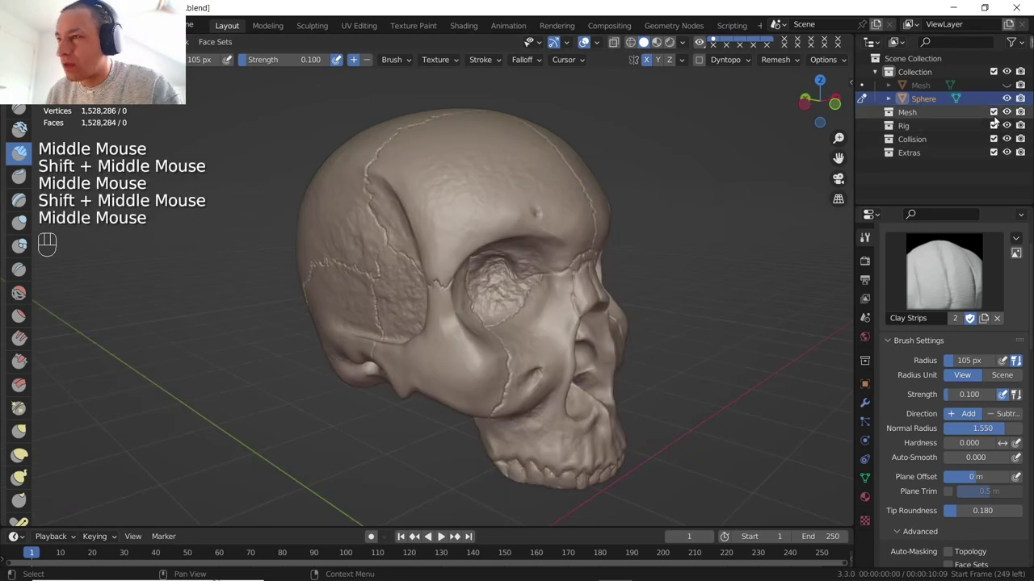
Step: Unhide the lower jaw object and switch Sculpt Mode from the skull to the jaw
{"action": "left_click", "coordinate": [1007, 86]}
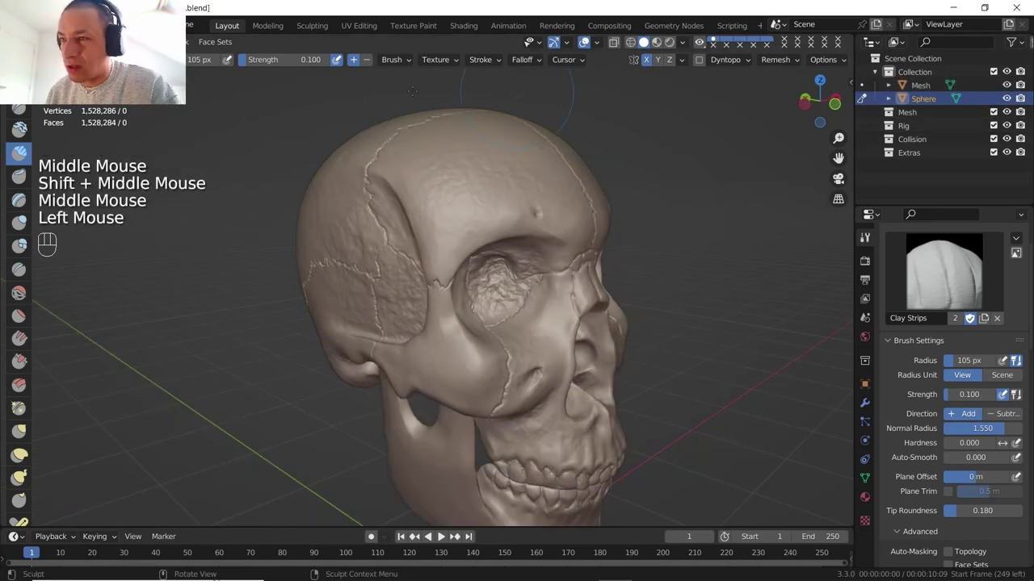
{"action": "left_click", "coordinate": [66, 42]}
{"action": "left_click", "coordinate": [75, 57]}
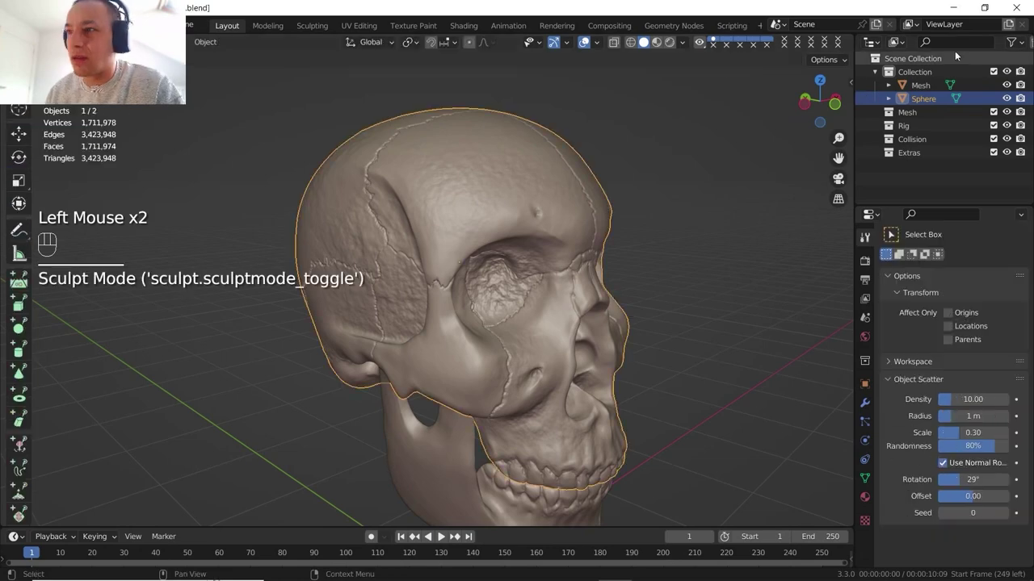
{"action": "left_click", "coordinate": [935, 84]}
{"action": "scroll", "coordinate": [403, 255], "scroll_direction": "down", "scroll_amount": 1, "text": "shift"}
{"action": "mouse_move", "coordinate": [403, 254]}
{"action": "middle_mouse_down", "text": "shift"}
{"action": "mouse_move", "coordinate": [400, 218]}
{"action": "mouse_move", "coordinate": [446, 201]}
{"action": "mouse_move", "coordinate": [441, 227]}
{"action": "middle_mouse_up", "text": "shift"}
{"action": "scroll", "coordinate": [441, 227], "scroll_direction": "up", "scroll_amount": 2}
{"action": "left_click", "coordinate": [66, 42]}
{"action": "left_click", "coordinate": [73, 86]}
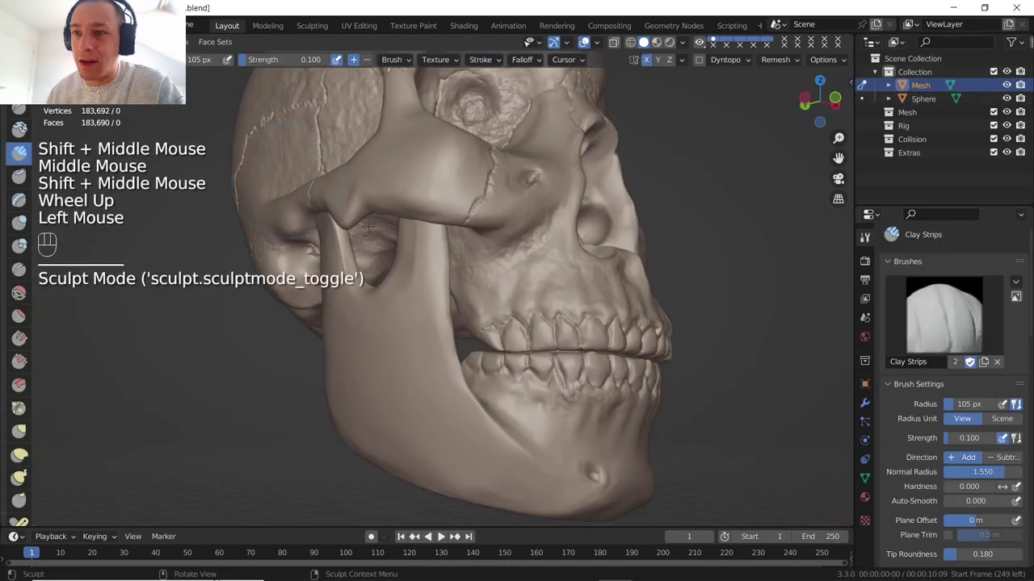
Step: Texture the broad outer side of the lower jaw's rear branch with the cloud-textured Clay Strips brush
{"action": "scroll", "coordinate": [916, 396], "scroll_direction": "up", "scroll_amount": 1}
{"action": "scroll", "coordinate": [941, 423], "scroll_direction": "down", "scroll_amount": 8}
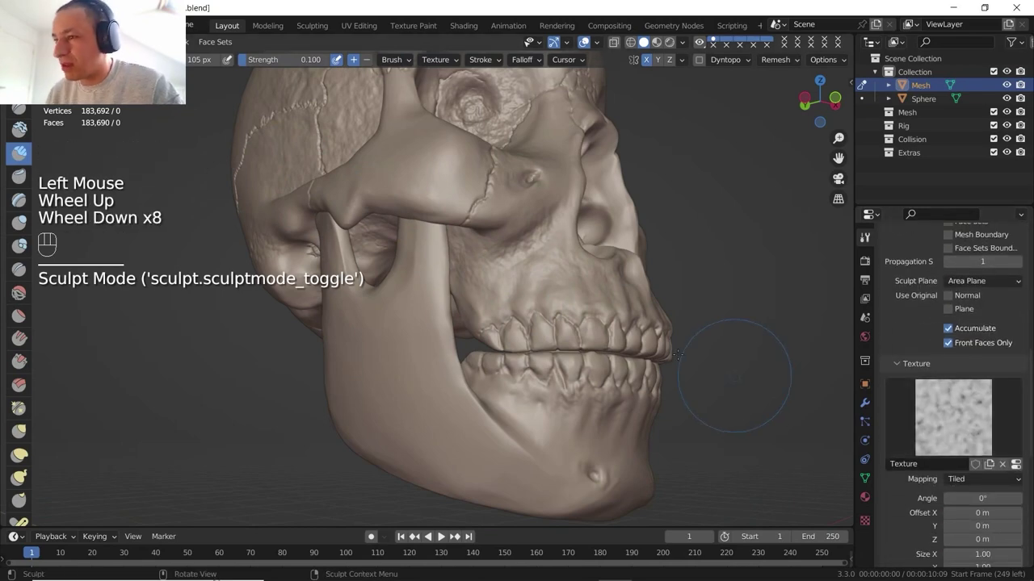
{"action": "middle_click_drag", "start_coordinate": [286, 308], "coordinate": [355, 255], "text": "shift"}
{"action": "middle_click_drag", "start_coordinate": [356, 255], "coordinate": [391, 226], "text": "shift"}
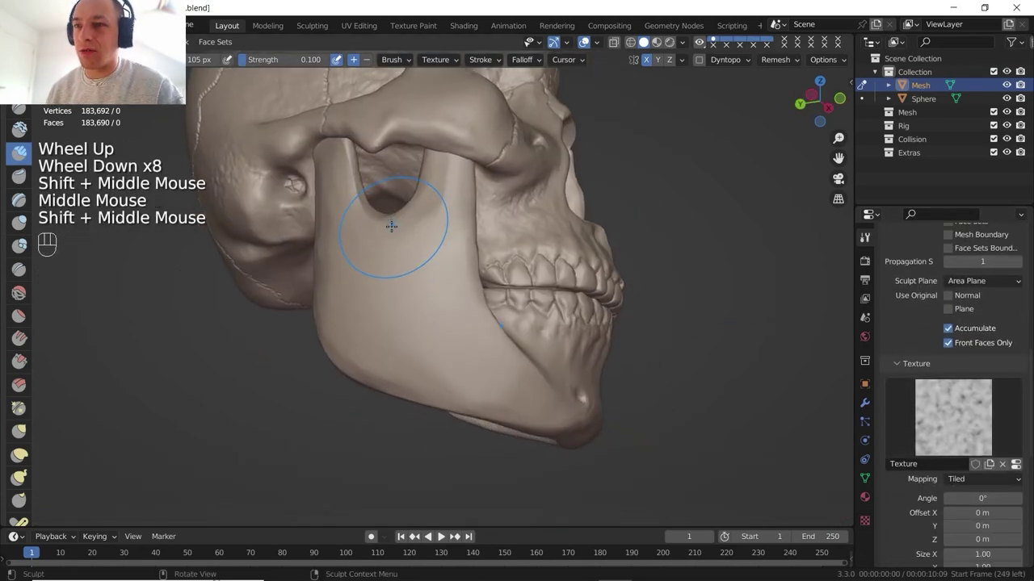
{"action": "left_click_drag", "start_coordinate": [380, 243], "coordinate": [359, 252]}
{"action": "left_click_drag", "start_coordinate": [354, 257], "coordinate": [358, 295]}
{"action": "left_click_drag", "start_coordinate": [367, 287], "coordinate": [381, 270]}
Step: Smooth the lower jaw's surface above the small hole beside the chin
{"action": "scroll", "coordinate": [388, 264], "scroll_direction": "down", "scroll_amount": 2}
{"action": "middle_click_drag", "start_coordinate": [456, 263], "coordinate": [368, 211]}
{"action": "middle_click_drag", "start_coordinate": [368, 211], "coordinate": [346, 194], "text": "shift"}
{"action": "middle_click_drag", "start_coordinate": [346, 194], "coordinate": [305, 166], "text": "shift"}
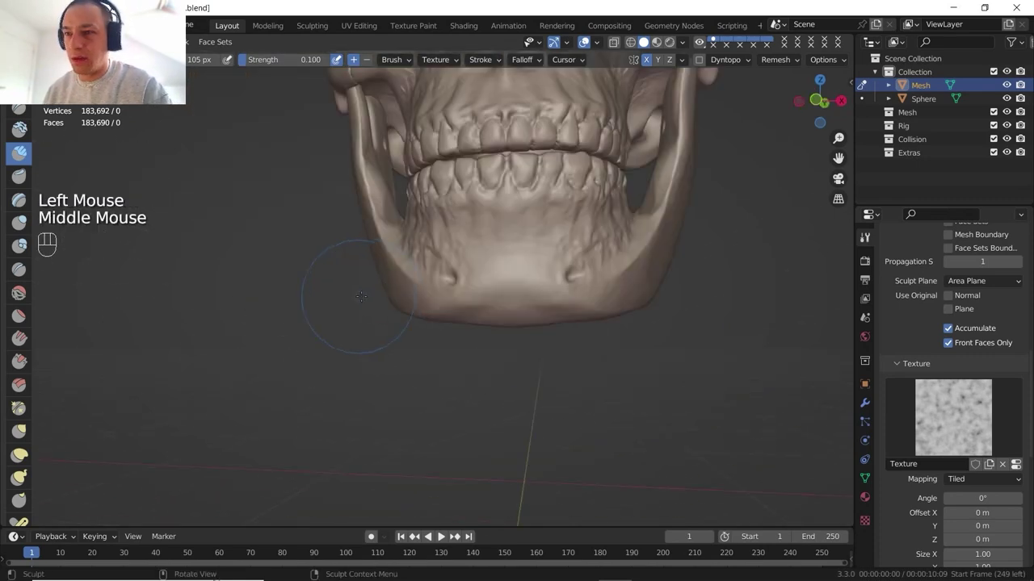
{"action": "middle_click_drag", "start_coordinate": [461, 279], "coordinate": [603, 273], "text": "shift"}
{"action": "scroll", "coordinate": [476, 279], "scroll_direction": "down", "scroll_amount": 1}
{"action": "scroll", "coordinate": [601, 273], "scroll_direction": "up", "scroll_amount": 3}
{"action": "middle_click_drag", "start_coordinate": [554, 231], "coordinate": [377, 288], "text": "shift"}
{"action": "scroll", "coordinate": [377, 288], "scroll_direction": "up", "scroll_amount": 1}
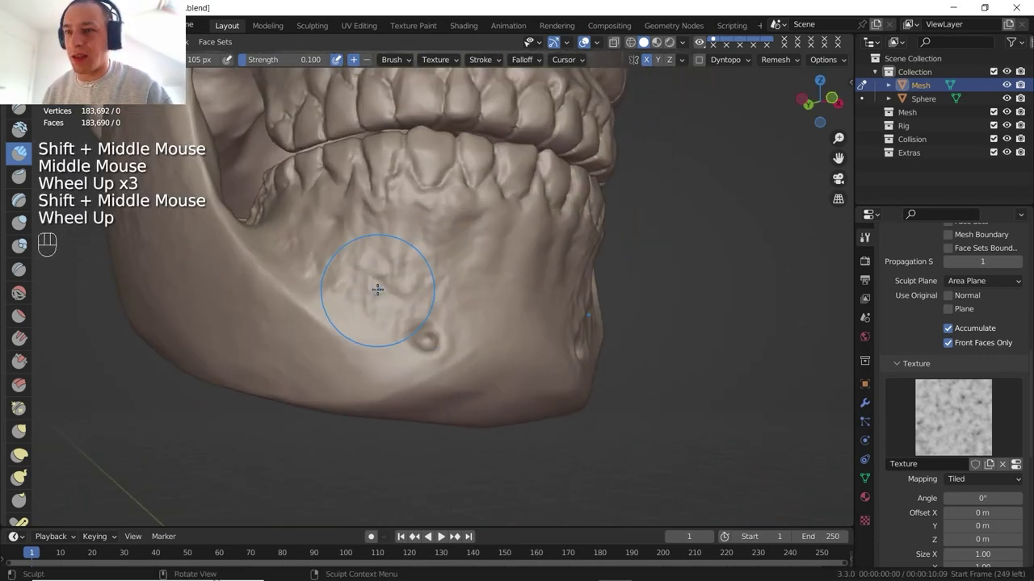
{"action": "left_click_drag", "start_coordinate": [379, 287], "coordinate": [409, 335], "text": "shift"}
Step: Texture the lower part of the jaw body and its rear corner with Clay Strips
{"action": "scroll", "coordinate": [484, 296], "scroll_direction": "down", "scroll_amount": 1}
{"action": "middle_click_drag", "start_coordinate": [484, 296], "coordinate": [476, 222], "text": "shift"}
{"action": "middle_click_drag", "start_coordinate": [476, 222], "coordinate": [451, 279], "text": "shift"}
{"action": "mouse_move", "coordinate": [480, 368]}
{"action": "left_mouse_down"}
{"action": "mouse_move", "coordinate": [501, 311]}
{"action": "mouse_move", "coordinate": [491, 321]}
{"action": "left_mouse_up"}
{"action": "middle_click_drag", "start_coordinate": [486, 278], "coordinate": [461, 280]}
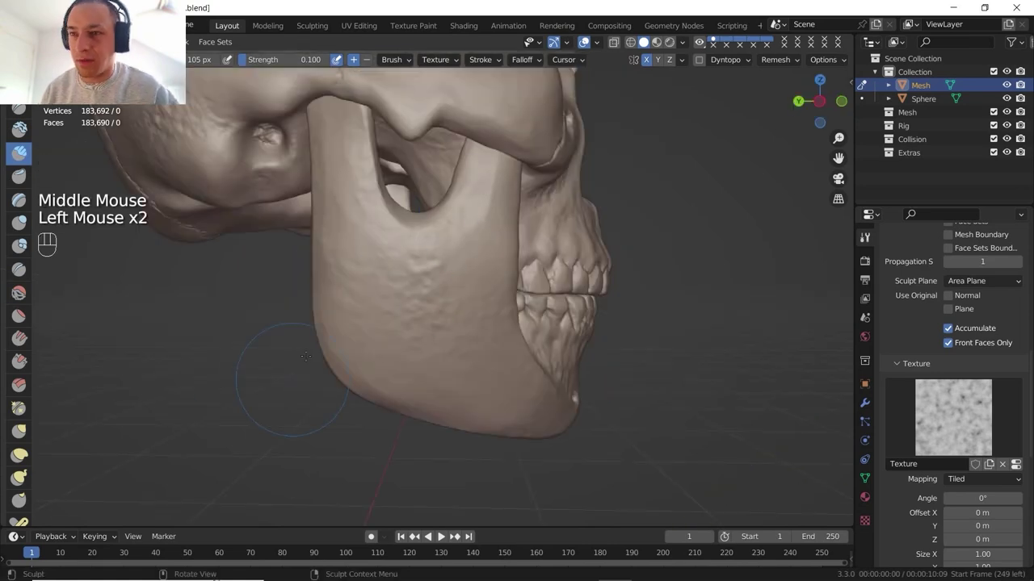
{"action": "left_click_drag", "start_coordinate": [311, 378], "coordinate": [330, 356]}
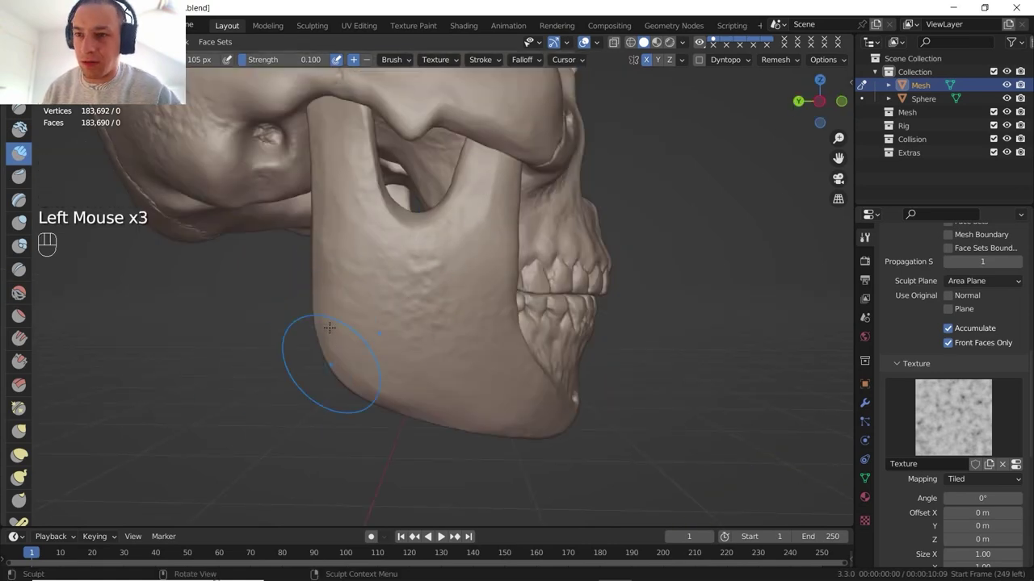
Step: Texture the inner surface of the lower jaw behind the chin
{"action": "scroll", "coordinate": [331, 326], "scroll_direction": "down", "scroll_amount": 2}
{"action": "middle_click_drag", "start_coordinate": [385, 289], "coordinate": [469, 262]}
{"action": "mouse_move", "coordinate": [469, 262]}
{"action": "middle_mouse_down", "text": "shift"}
{"action": "mouse_move", "coordinate": [622, 216]}
{"action": "mouse_move", "coordinate": [581, 194]}
{"action": "middle_mouse_up", "text": "shift"}
{"action": "middle_click_drag", "start_coordinate": [581, 194], "coordinate": [517, 190]}
{"action": "left_click_drag", "start_coordinate": [450, 190], "coordinate": [453, 183]}
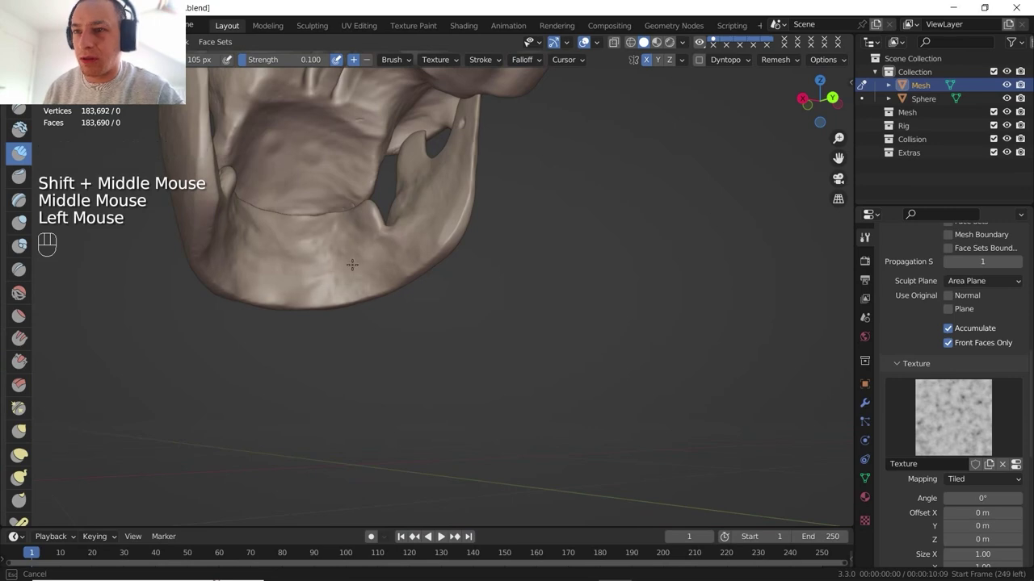
Step: Examine the complete skull and lower jaw from the front and side
{"action": "middle_click_drag", "start_coordinate": [335, 263], "coordinate": [315, 286]}
{"action": "middle_click_drag", "start_coordinate": [315, 287], "coordinate": [250, 316], "text": "shift"}
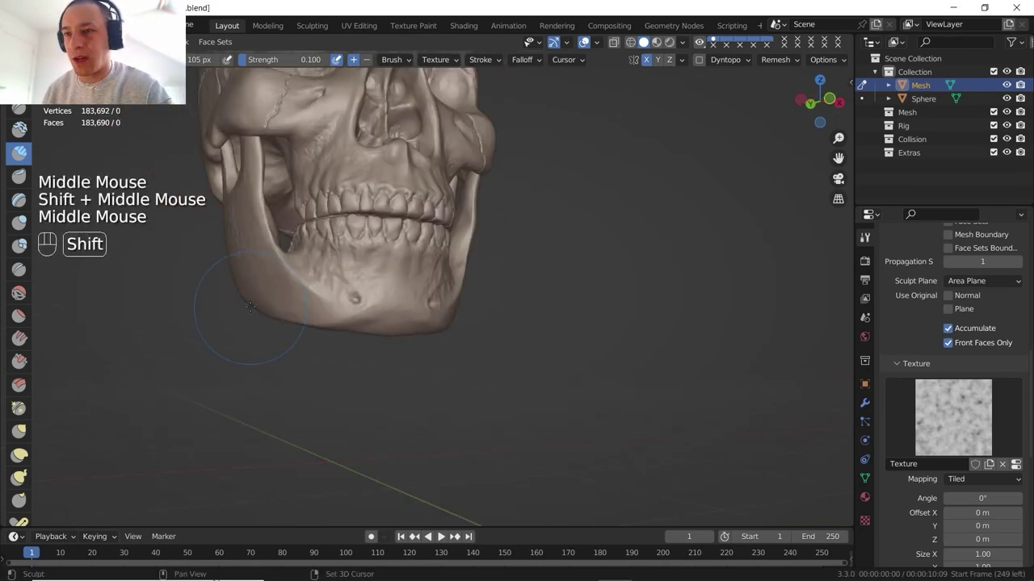
{"action": "middle_click_drag", "start_coordinate": [249, 316], "coordinate": [254, 360], "text": "shift"}
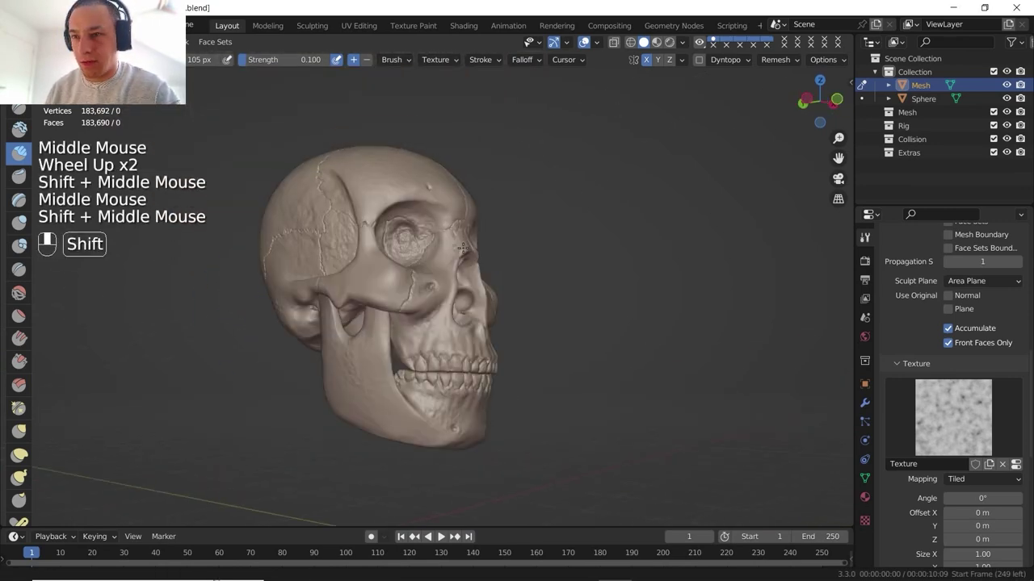
{"action": "middle_click_drag", "start_coordinate": [481, 238], "coordinate": [440, 239]}
{"action": "middle_click_drag", "start_coordinate": [441, 239], "coordinate": [446, 254], "text": "shift"}
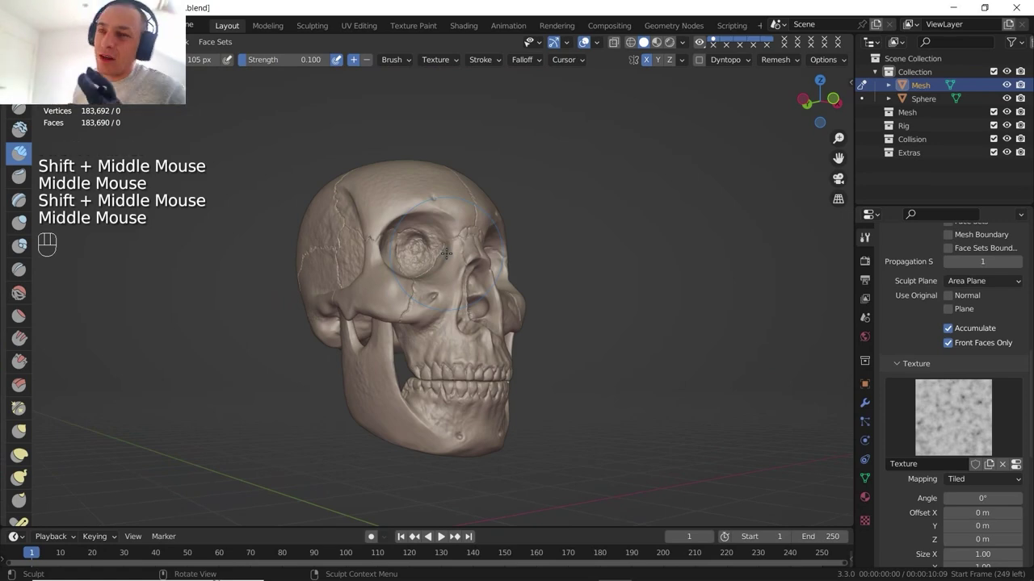
{"action": "middle_click_drag", "start_coordinate": [446, 254], "coordinate": [557, 271]}
{"action": "scroll", "coordinate": [444, 269], "scroll_direction": "up", "scroll_amount": 2}
{"action": "scroll", "coordinate": [570, 244], "scroll_direction": "down", "scroll_amount": 1}
{"action": "scroll", "coordinate": [553, 266], "scroll_direction": "down", "scroll_amount": 1}
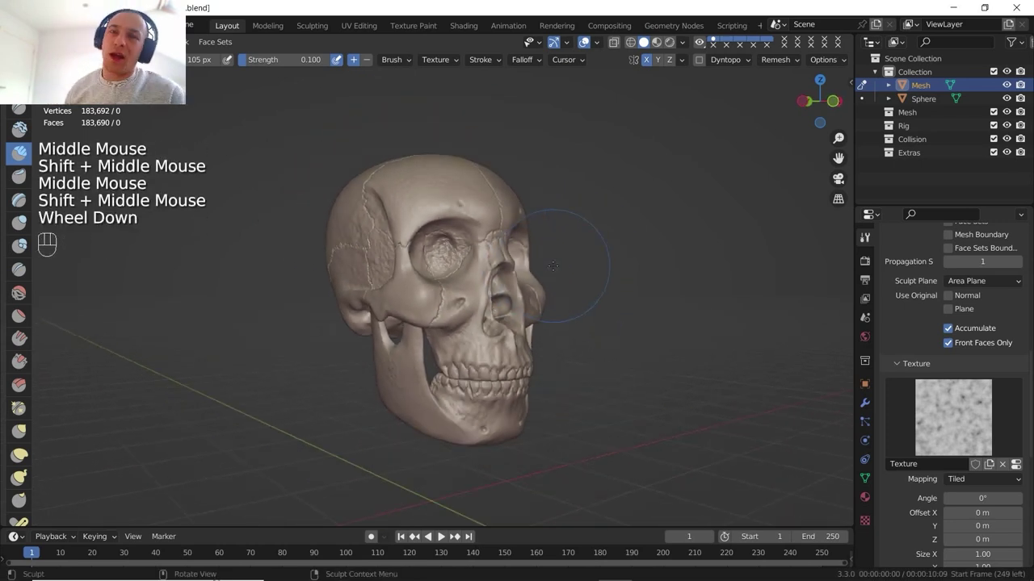